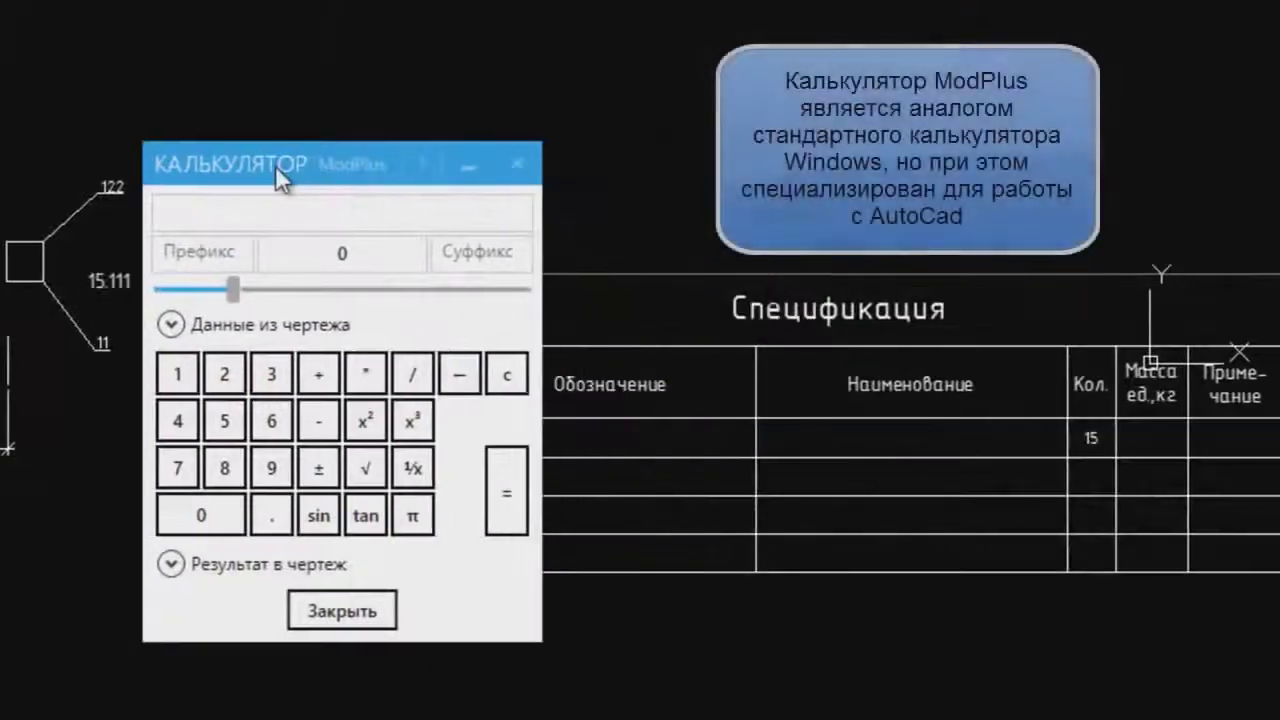
Look over the calculator's options for taking data from the drawing and for inserting the result into it.
click(171, 325)
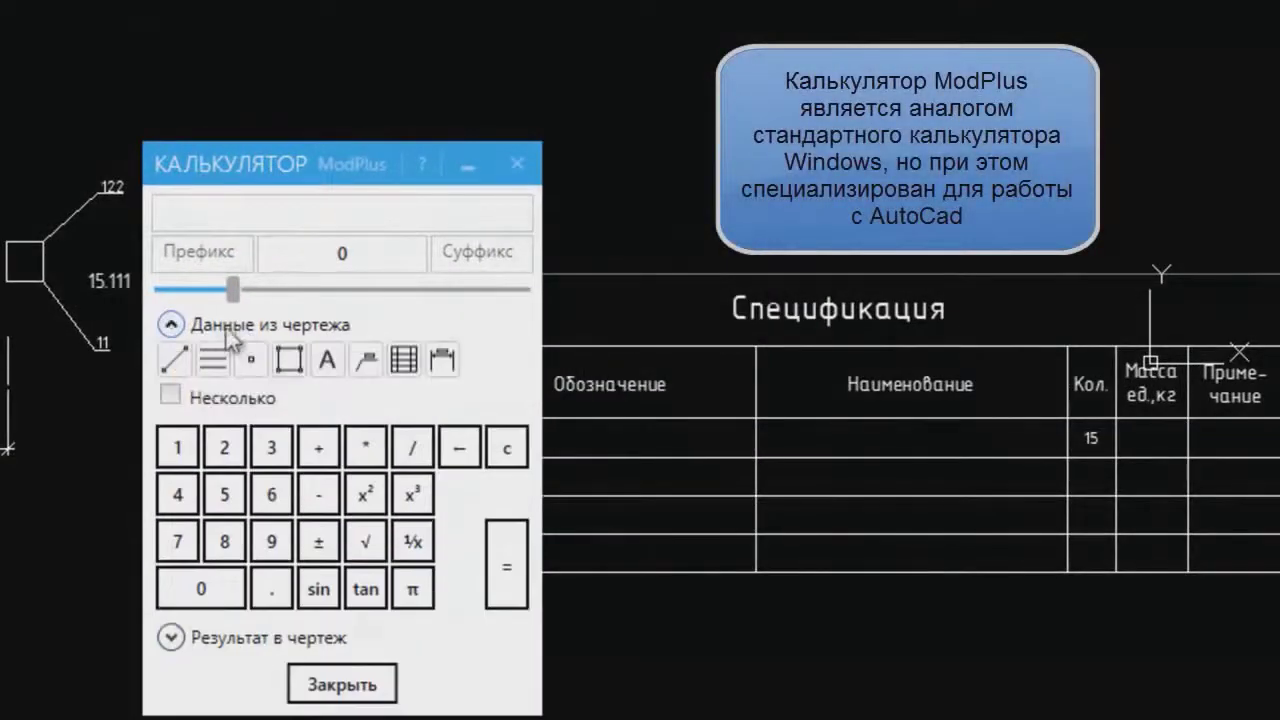
click(212, 328)
click(200, 570)
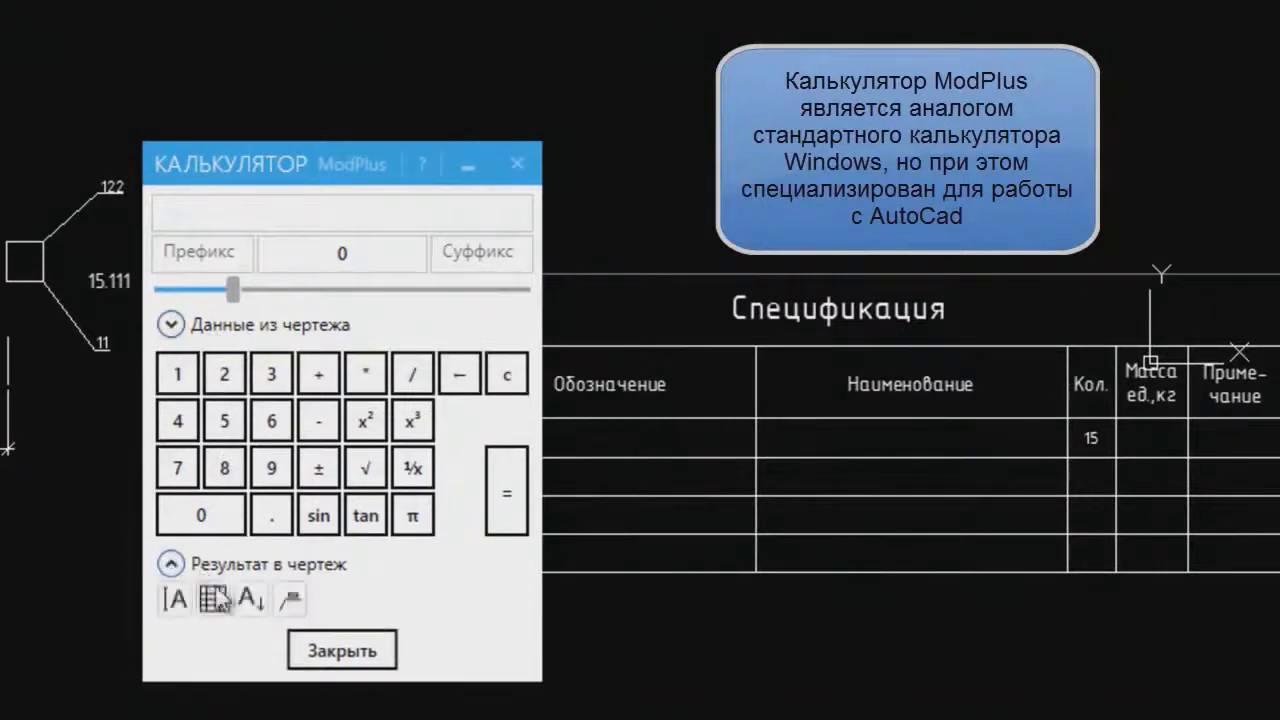
click(221, 568)
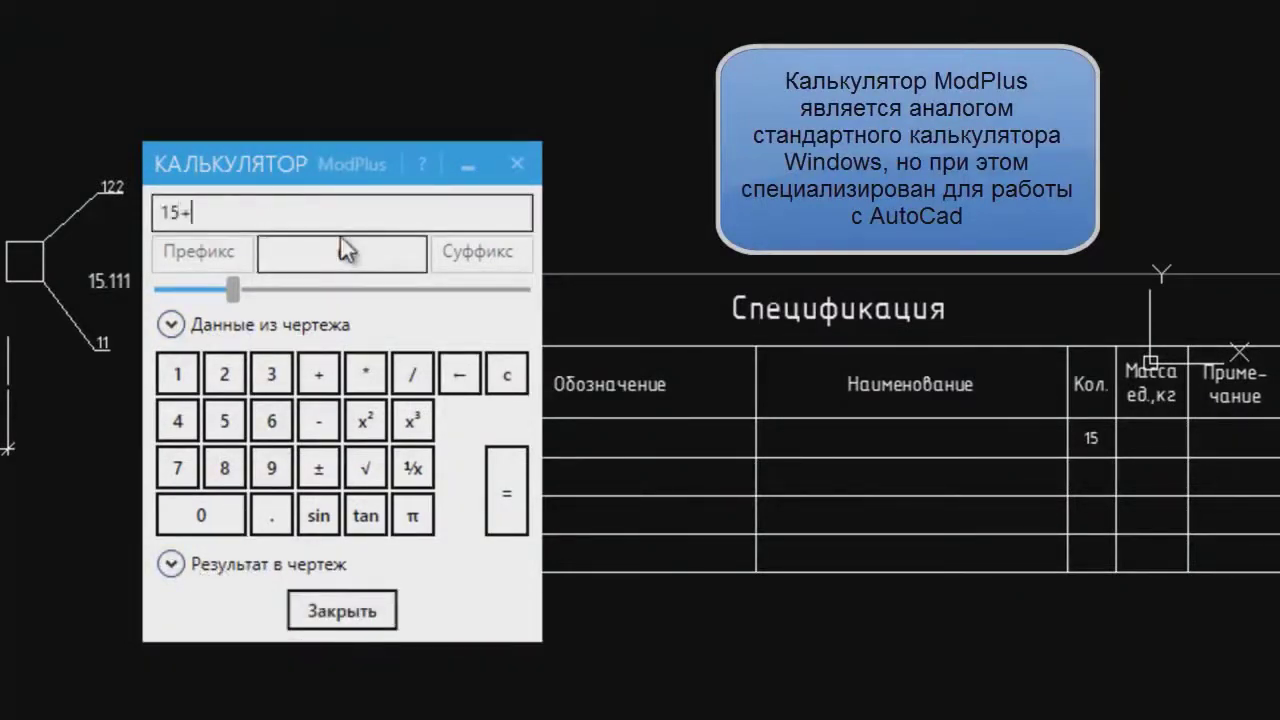
Calculate 15+15 and clear the result, and evaluate 15.55+15.5555.
key(Return)
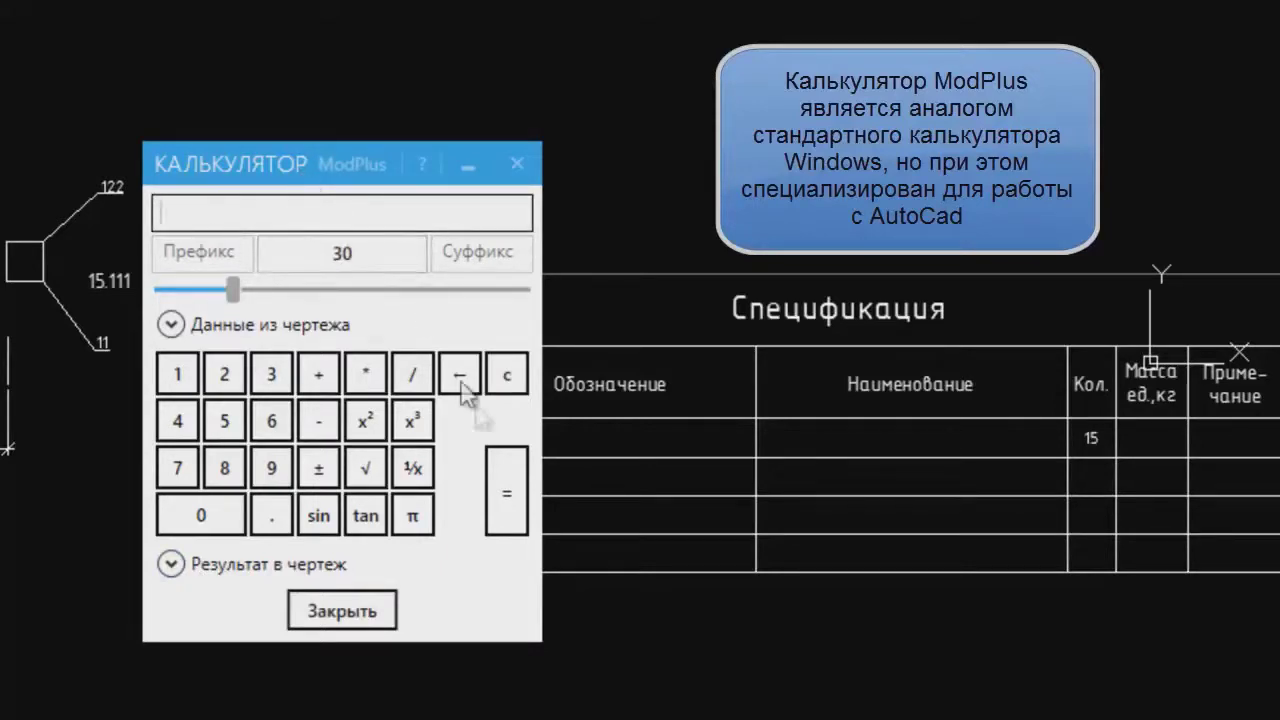
click(510, 386)
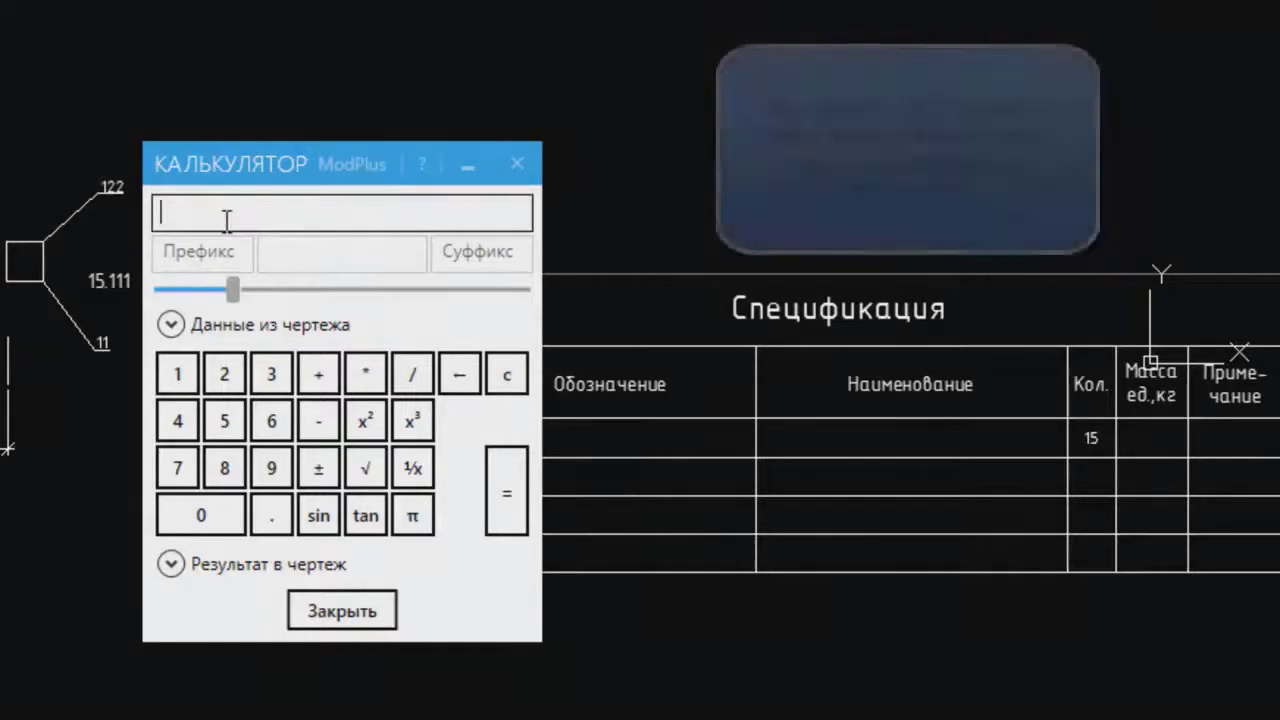
text(15.55+15.5555)
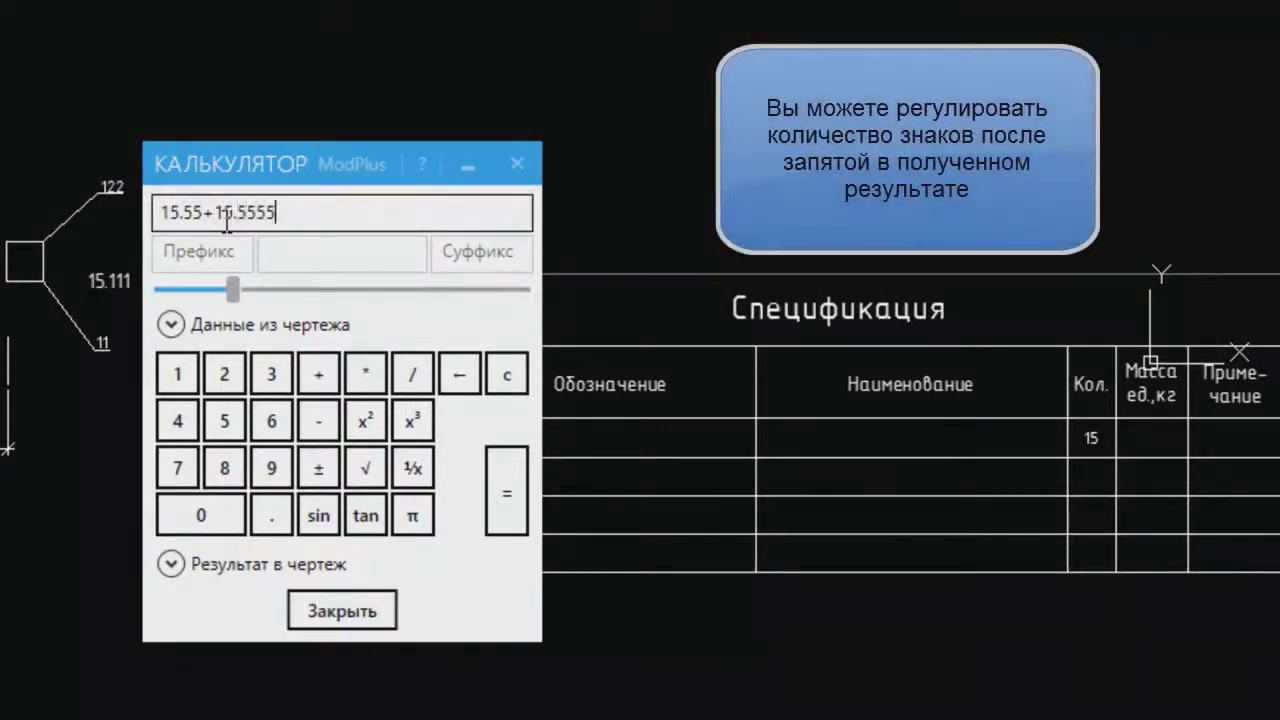
click(515, 497)
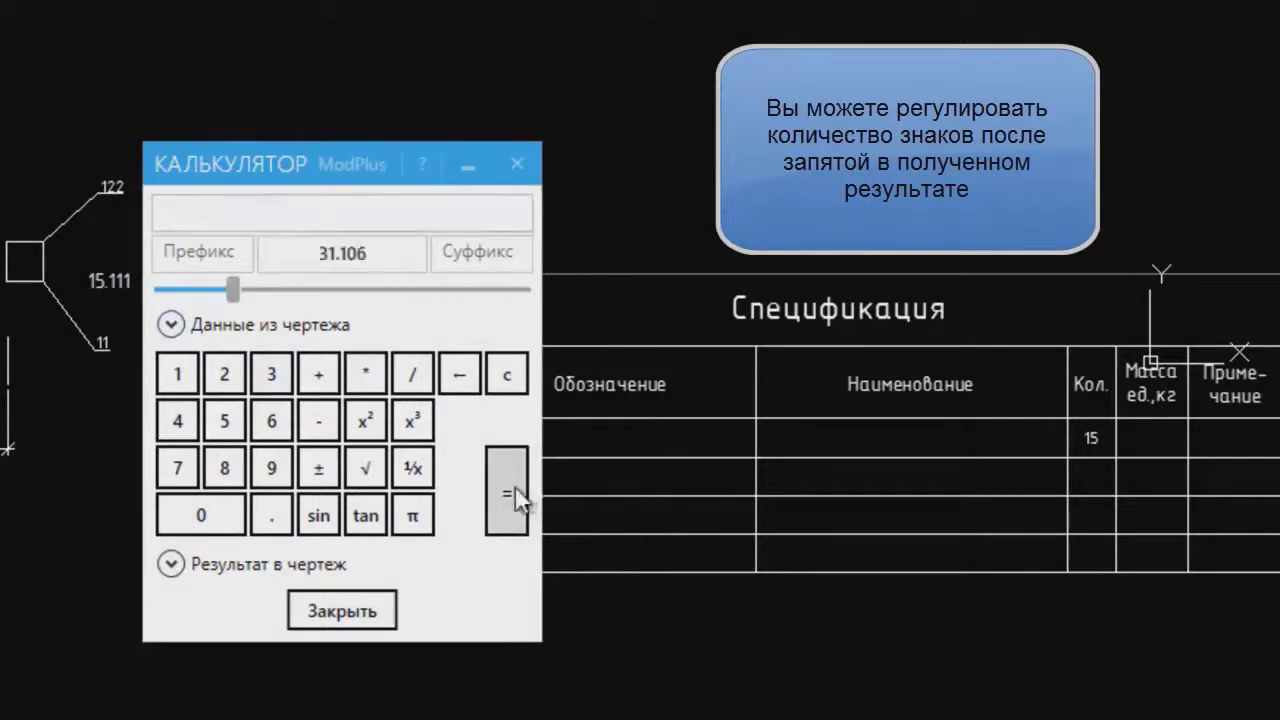
Try more and fewer decimal places for the calculated result, and return it to three decimals.
drag(236, 293, 390, 293)
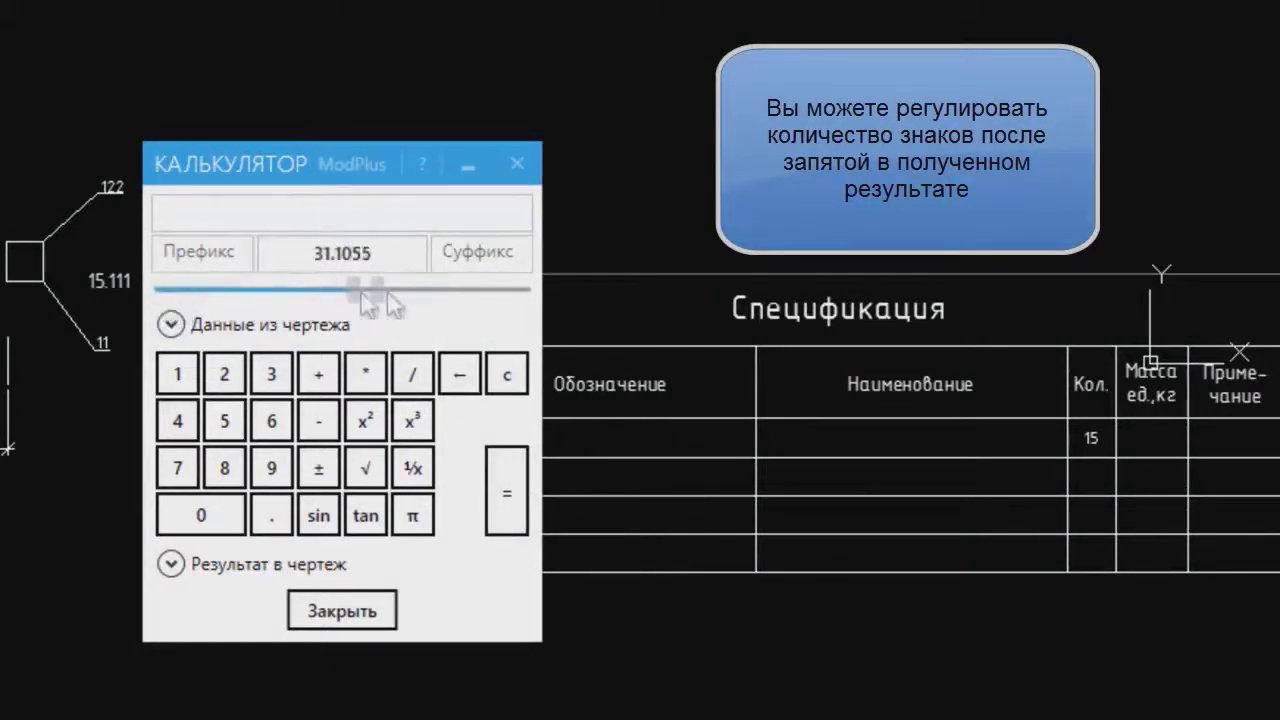
drag(285, 295, 168, 295)
mouse_move(245, 283)
mouse_down()
mouse_move(213, 289)
mouse_move(227, 287)
mouse_up()
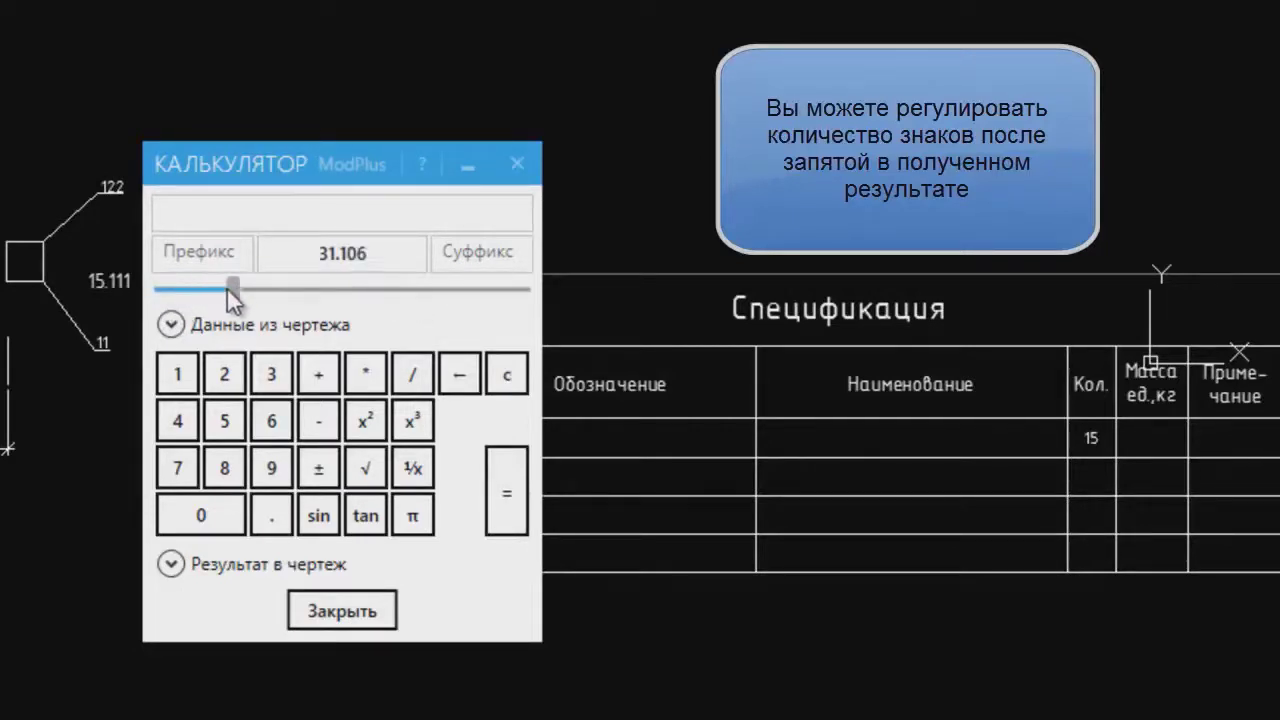
Clear the calculator, evaluate Abs(Sin(Cos(1)*Tan(1)*0.15)) + 1, and adjust the decimal places of the result.
click(507, 375)
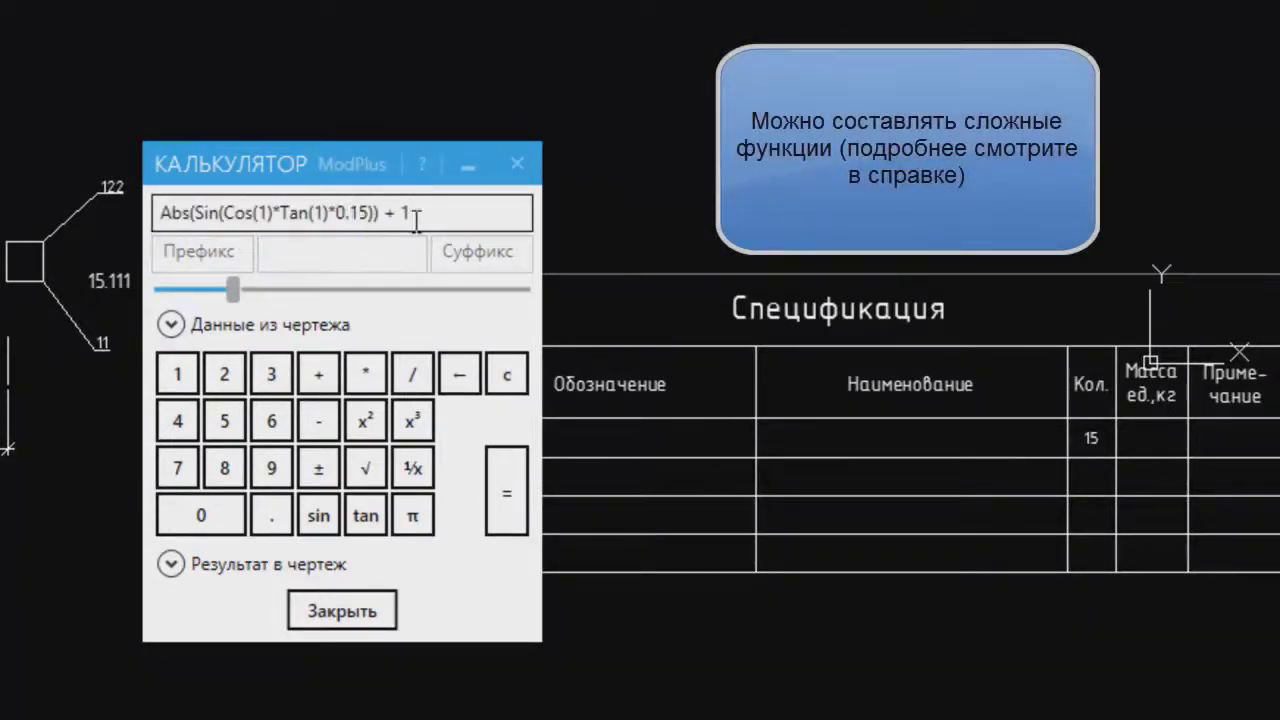
click(512, 484)
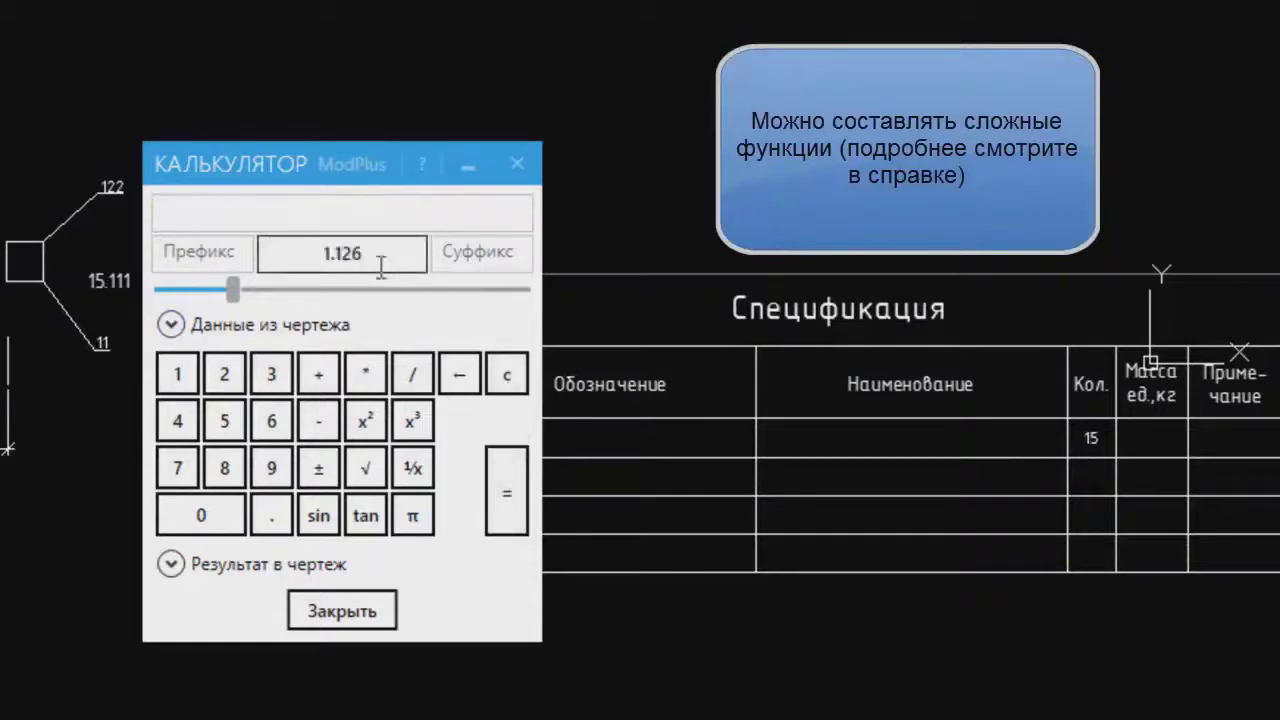
mouse_move(237, 295)
mouse_down()
mouse_move(517, 292)
mouse_move(252, 297)
mouse_up()
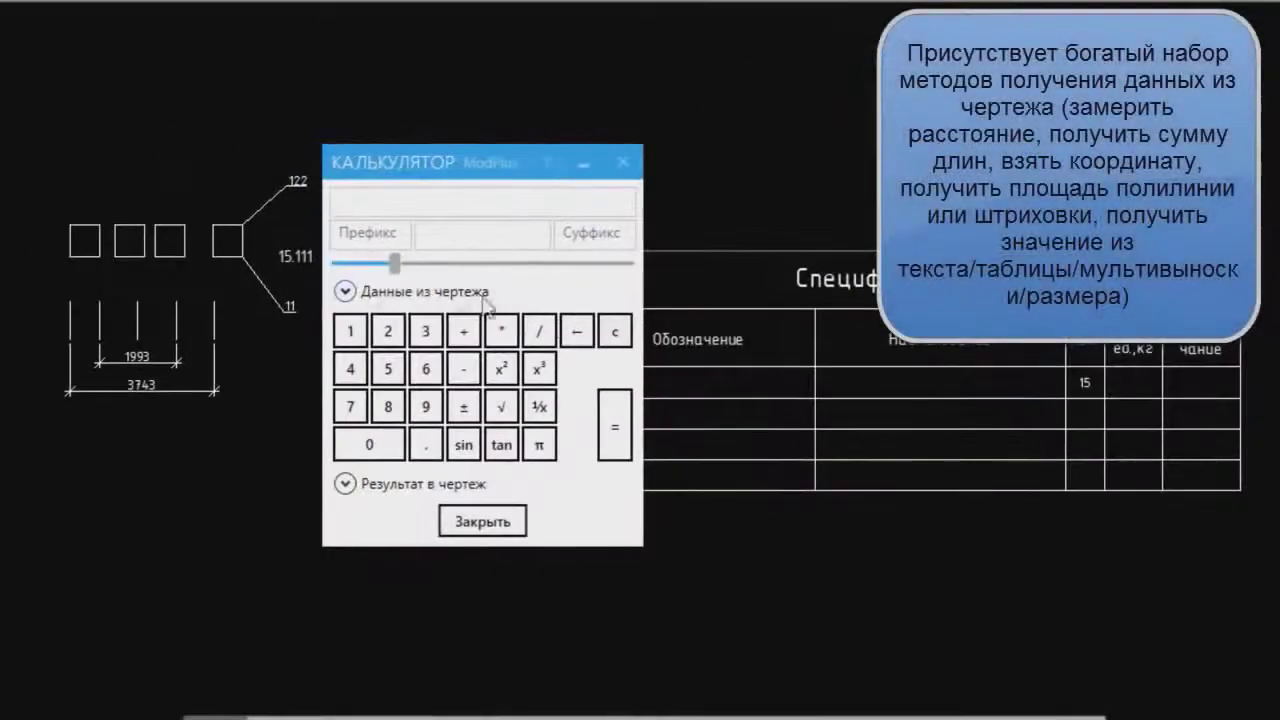
Measure two distances between freely picked points in the drawing and calculate their sum.
click(345, 291)
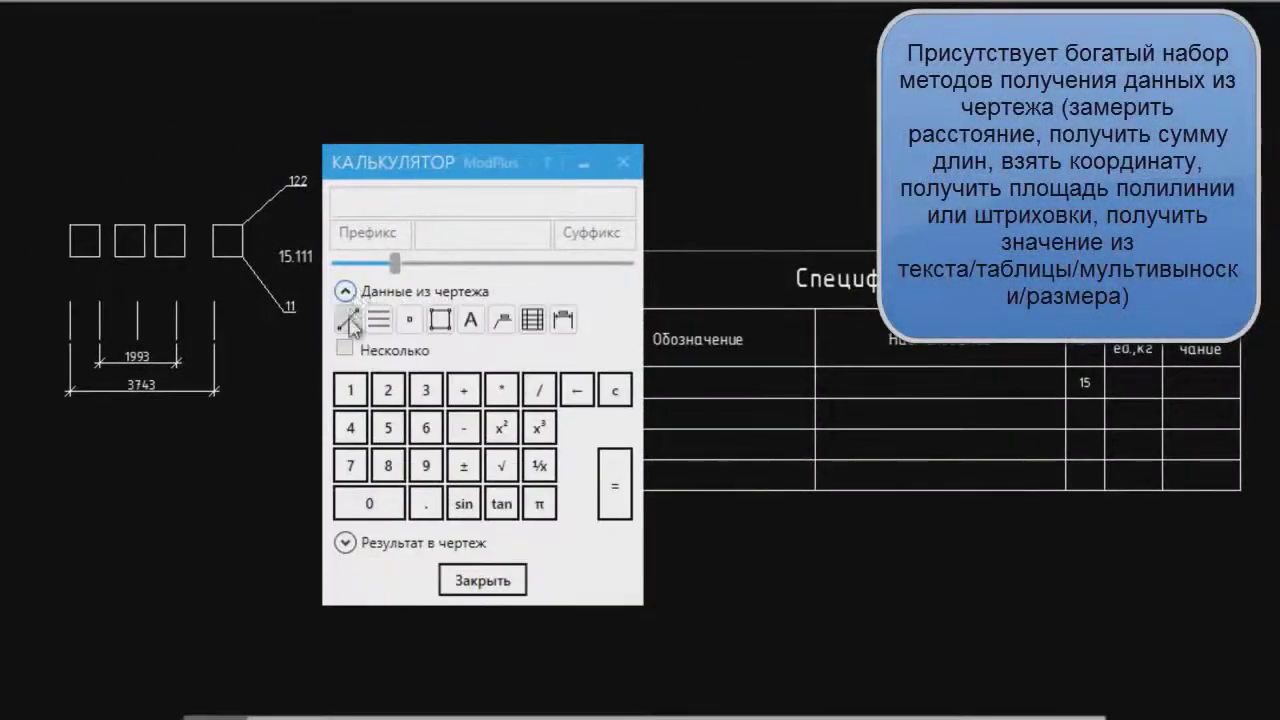
click(349, 320)
click(273, 492)
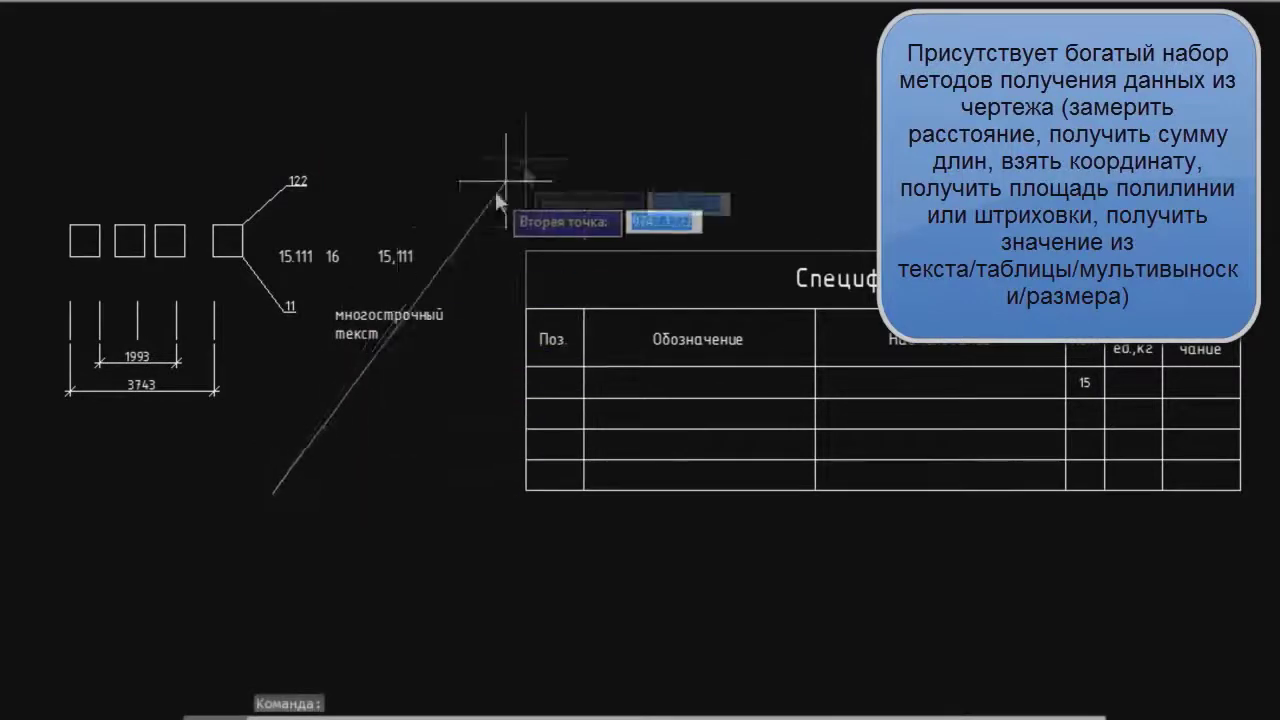
click(498, 190)
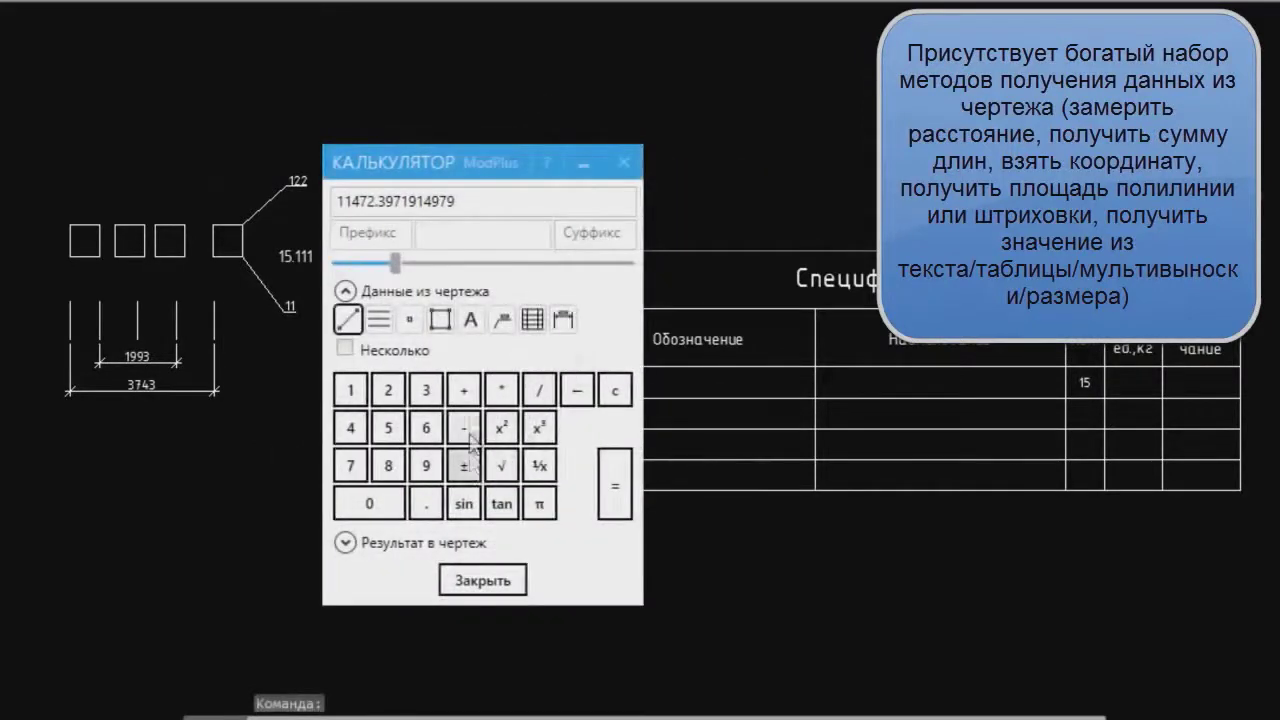
click(358, 322)
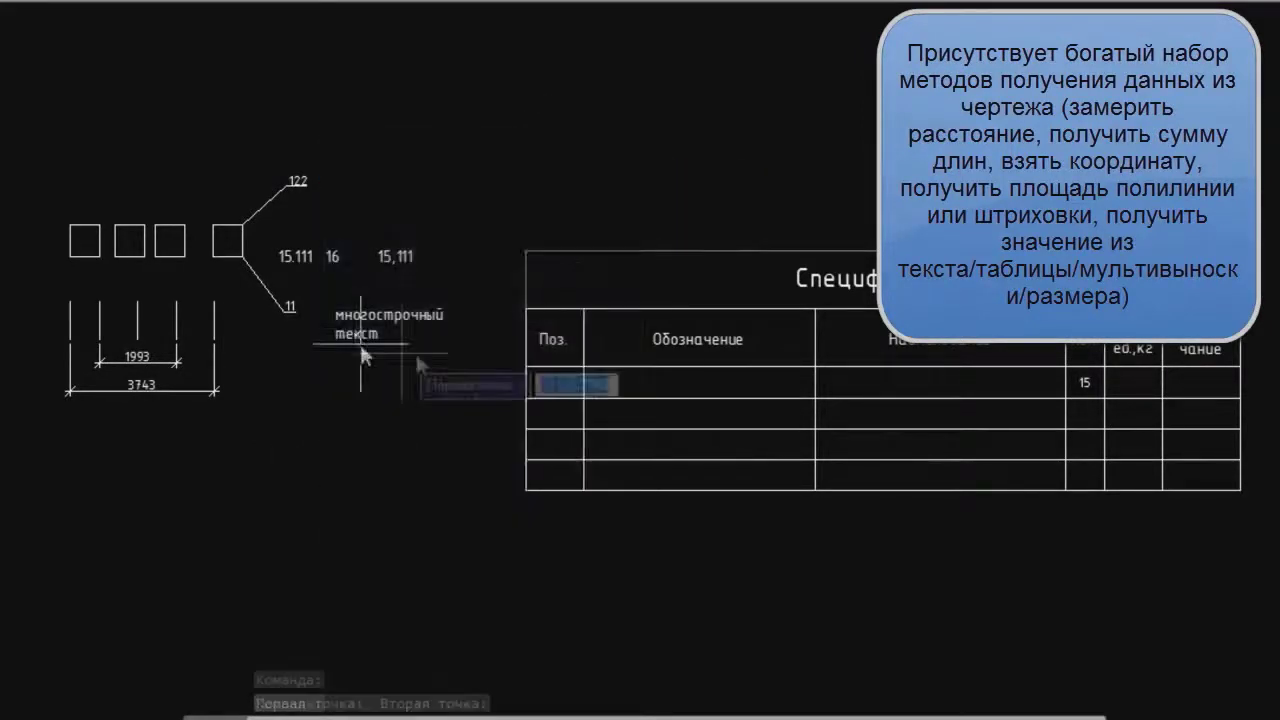
click(608, 123)
click(505, 475)
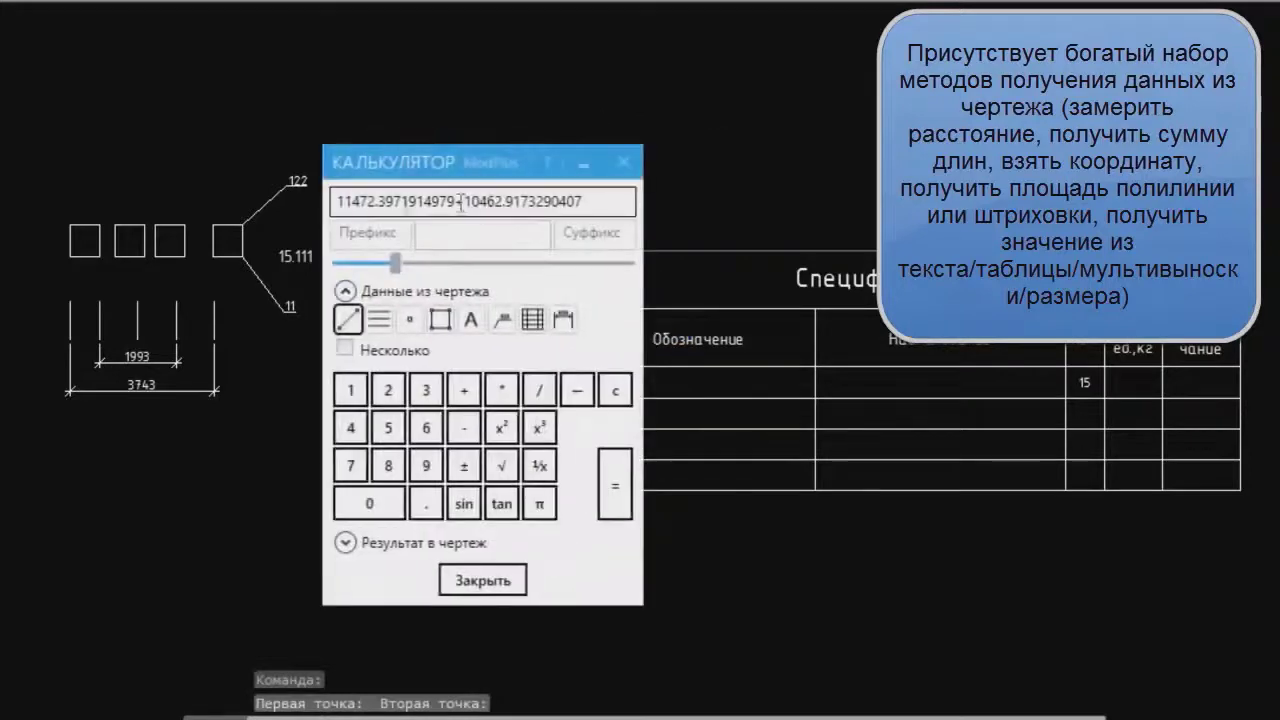
click(612, 478)
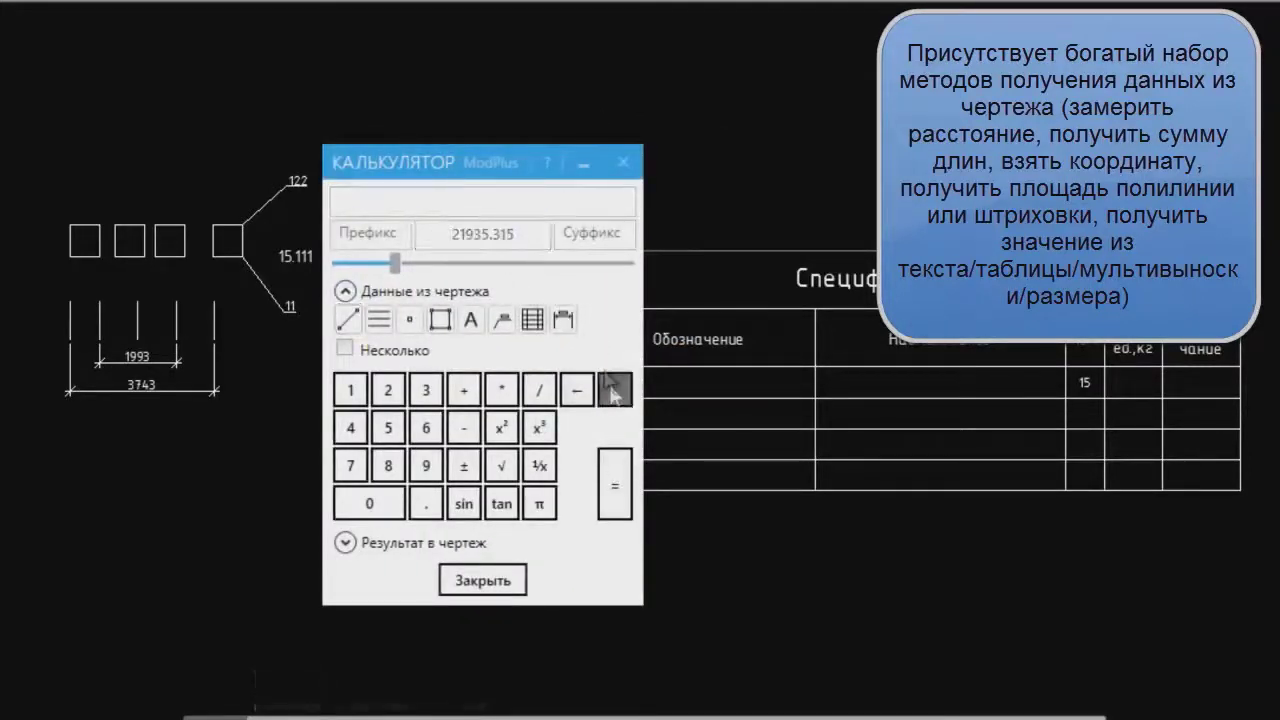
Bring the total length of the five vertical lines above the dimensions into the calculator.
click(380, 325)
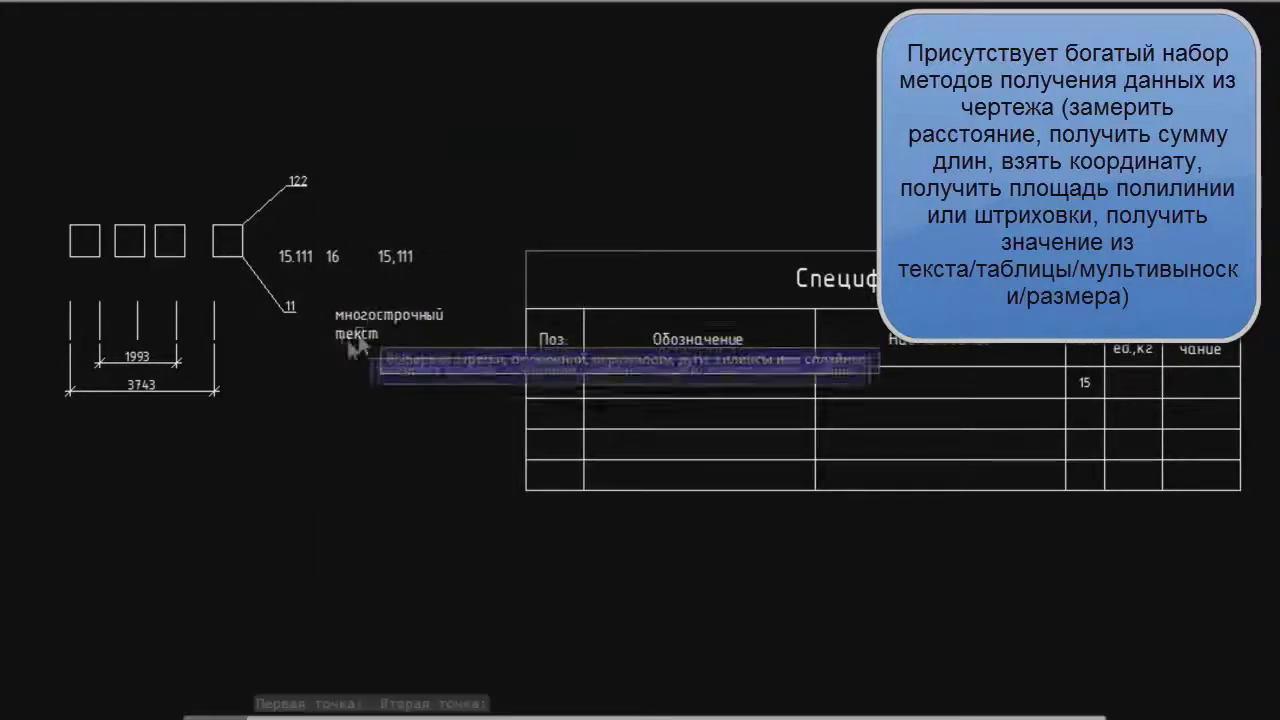
click(217, 295)
click(20, 343)
key(Return)
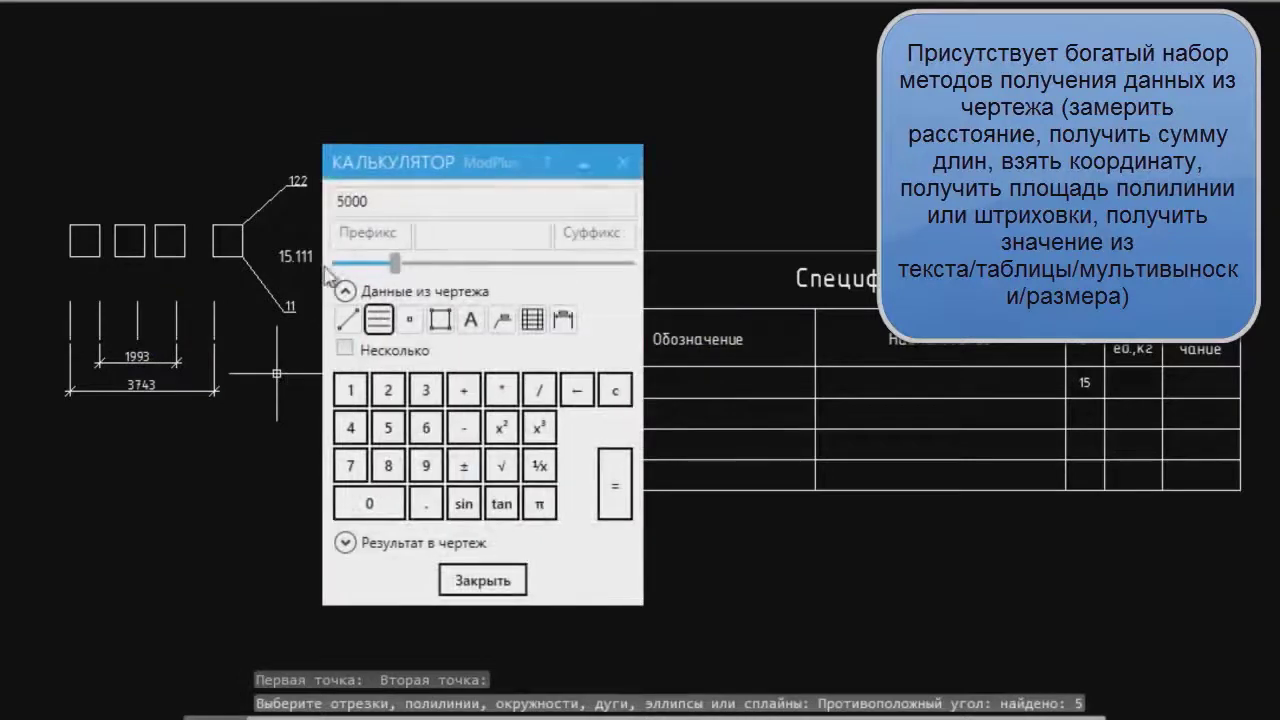
click(427, 232)
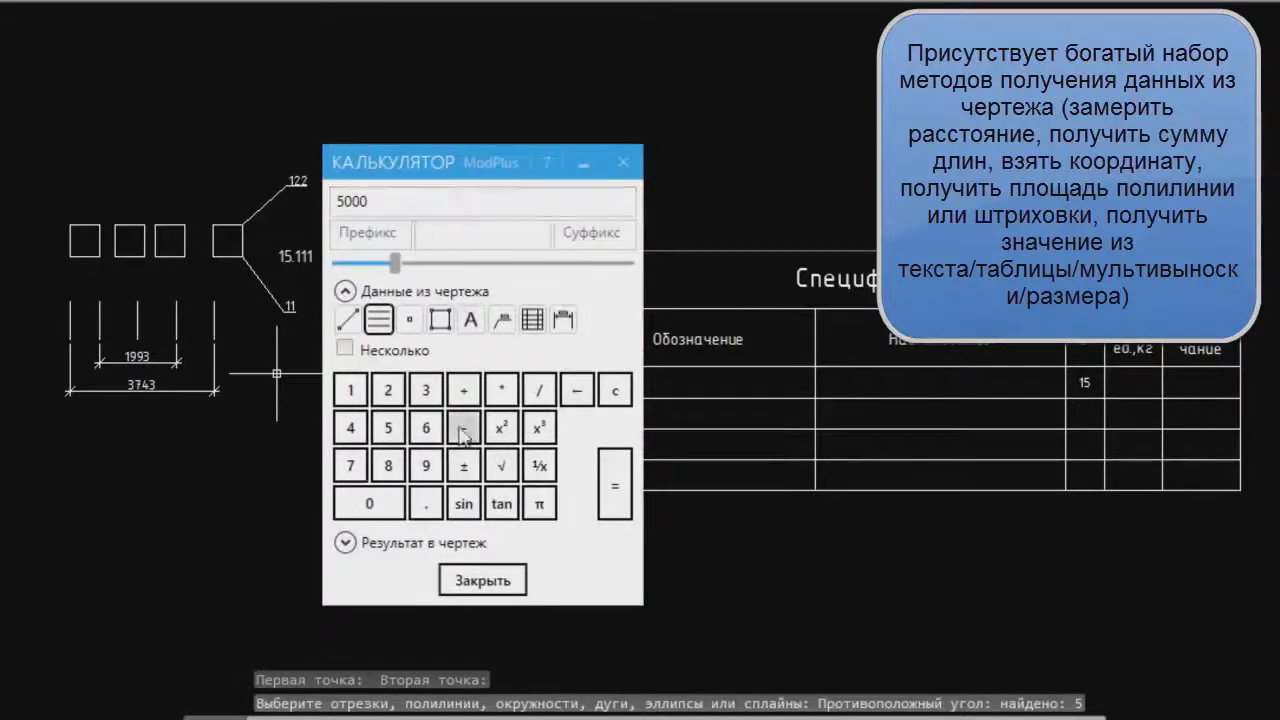
Add the area of the third square polyline to the line-length total, calculate the sum, and clear the calculator.
click(441, 322)
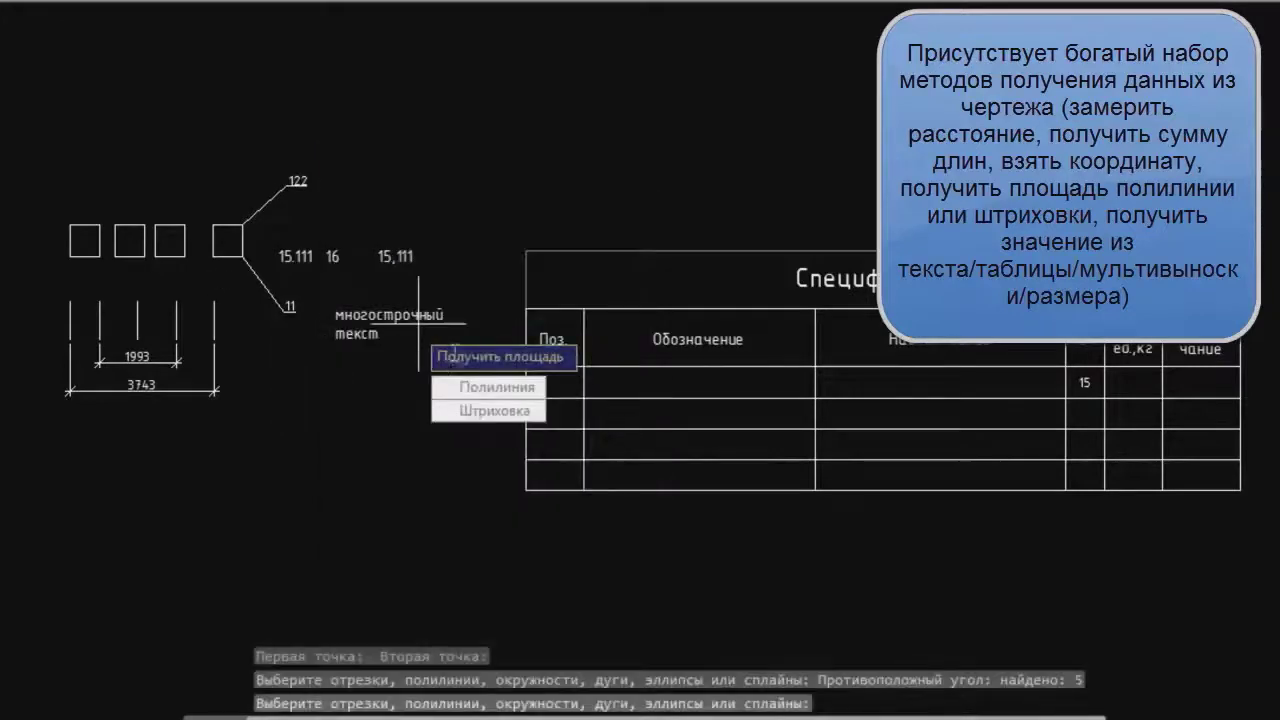
click(474, 386)
click(172, 256)
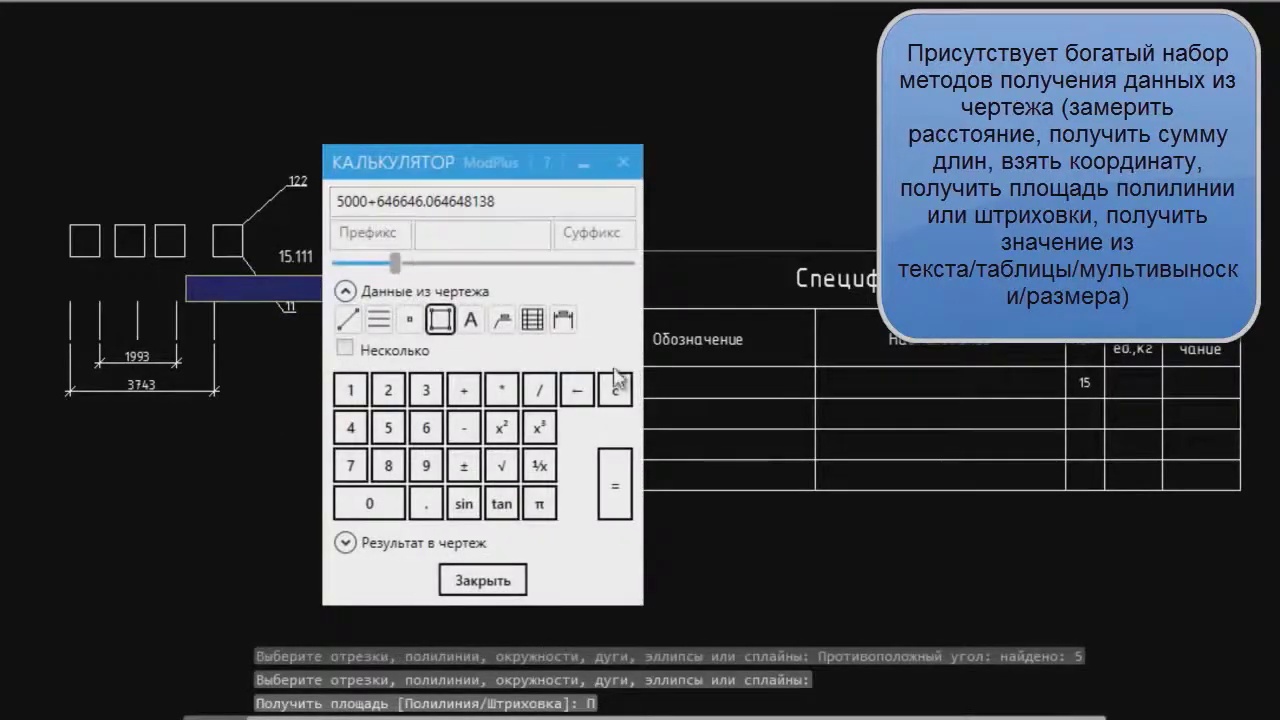
click(612, 473)
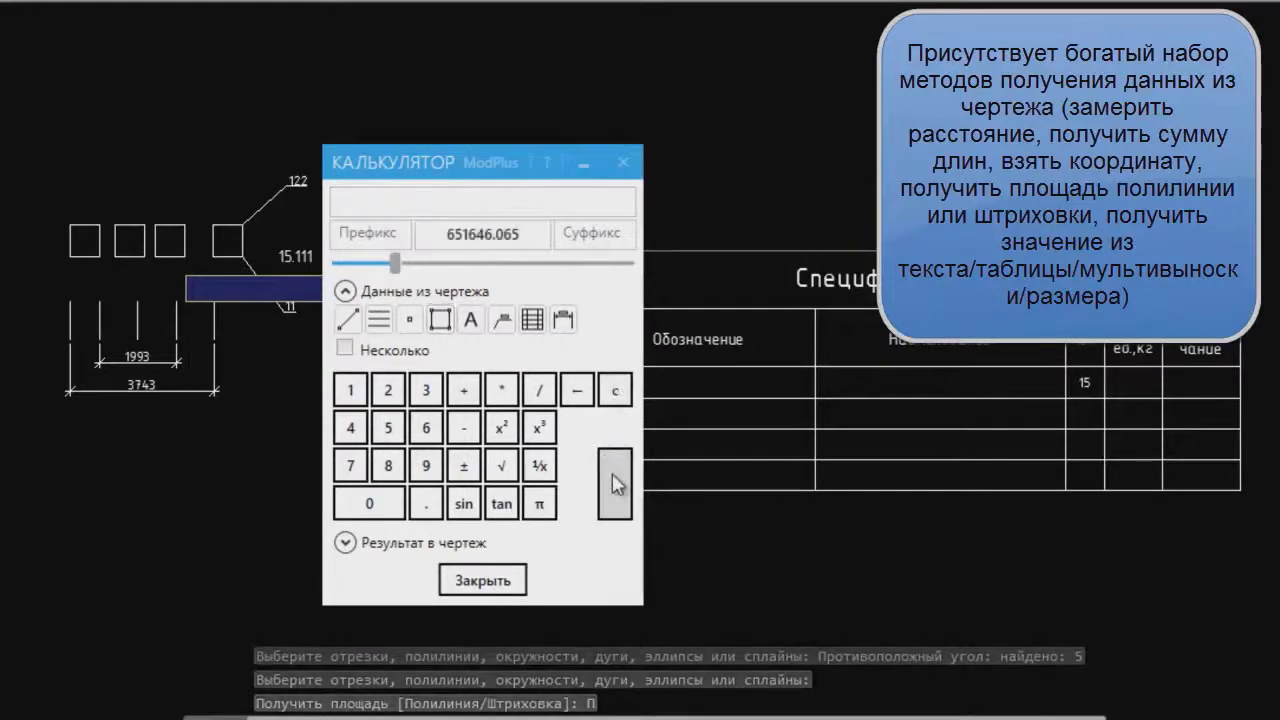
click(608, 389)
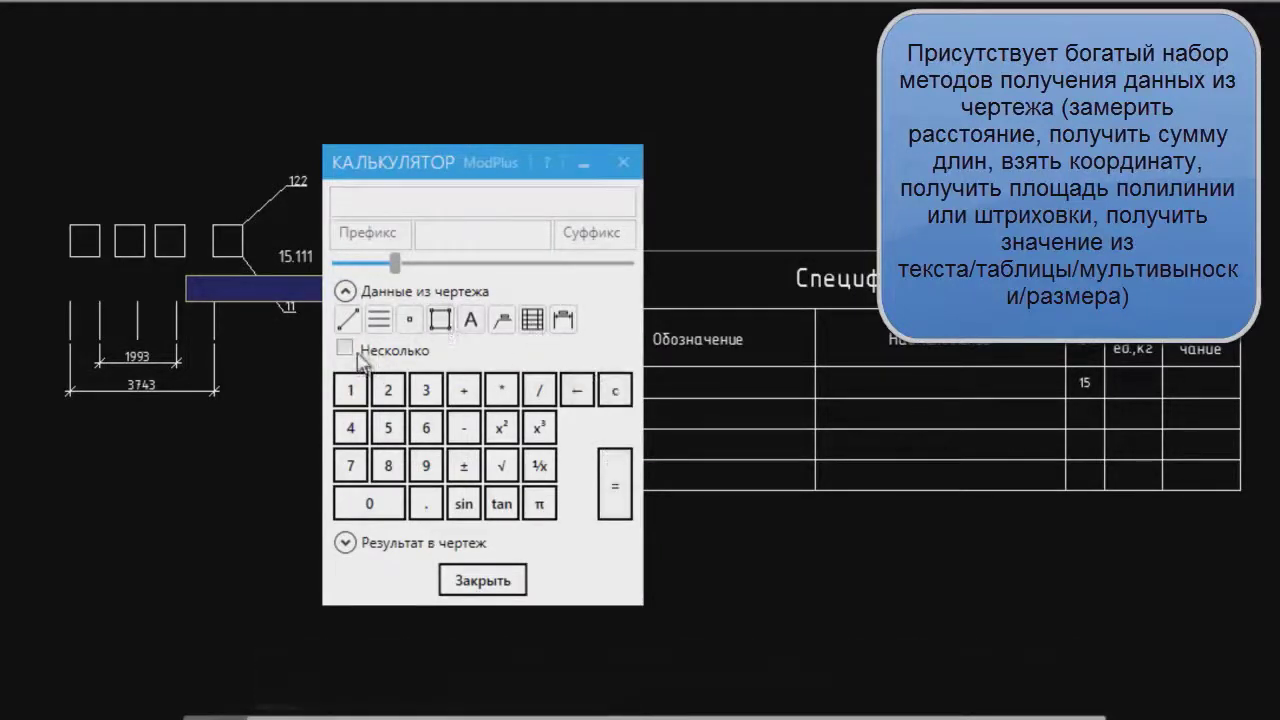
Calculate the sum of the areas of all four square polylines using the multiple option, and clear the calculator.
click(440, 320)
click(512, 401)
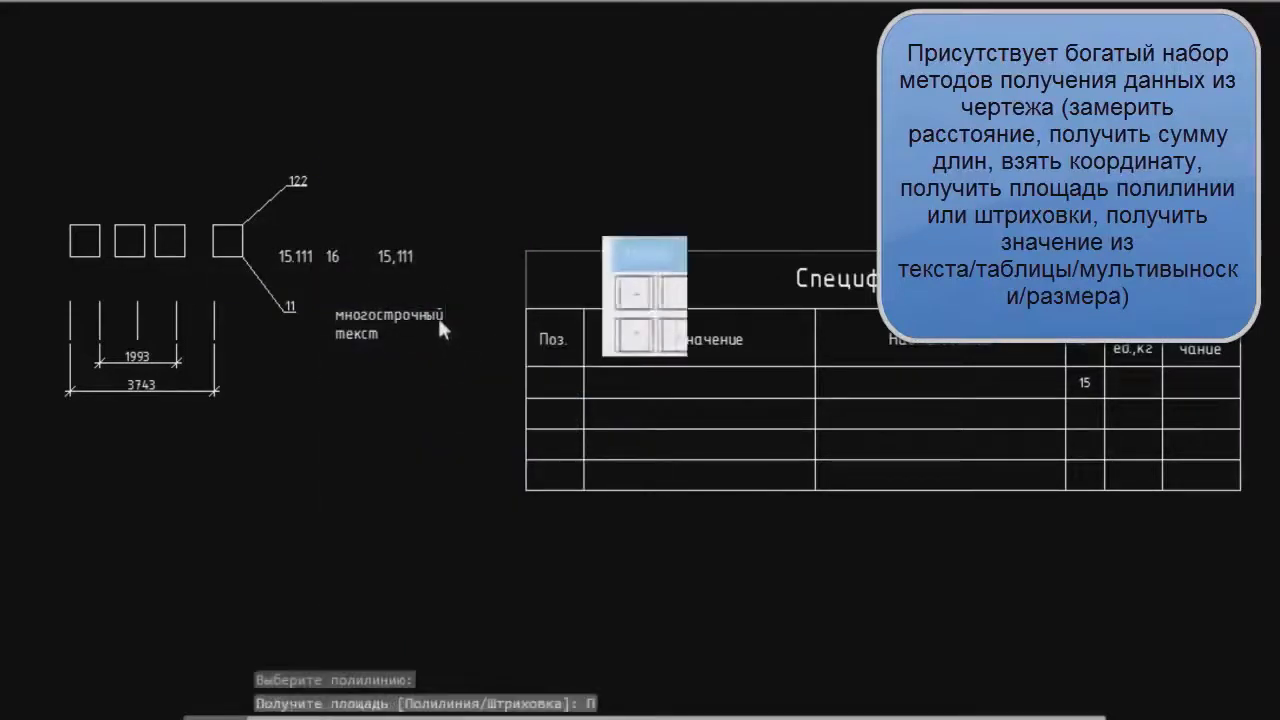
click(625, 298)
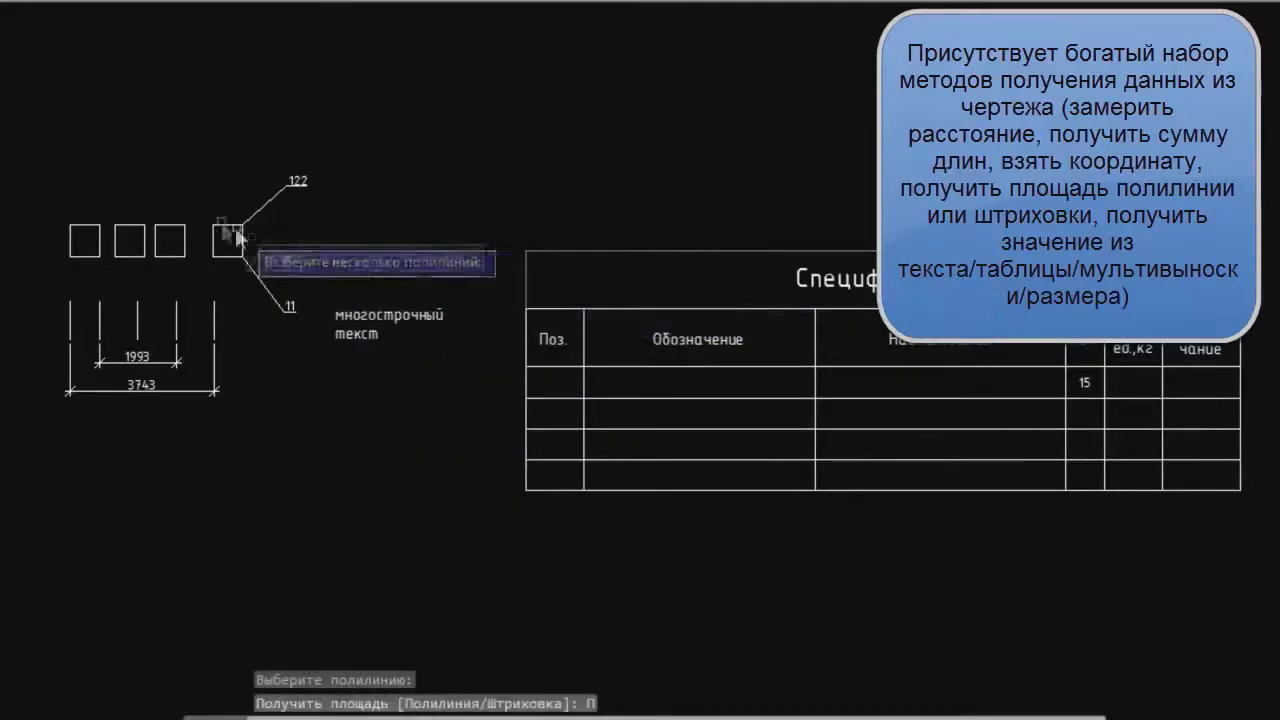
click(219, 191)
click(42, 252)
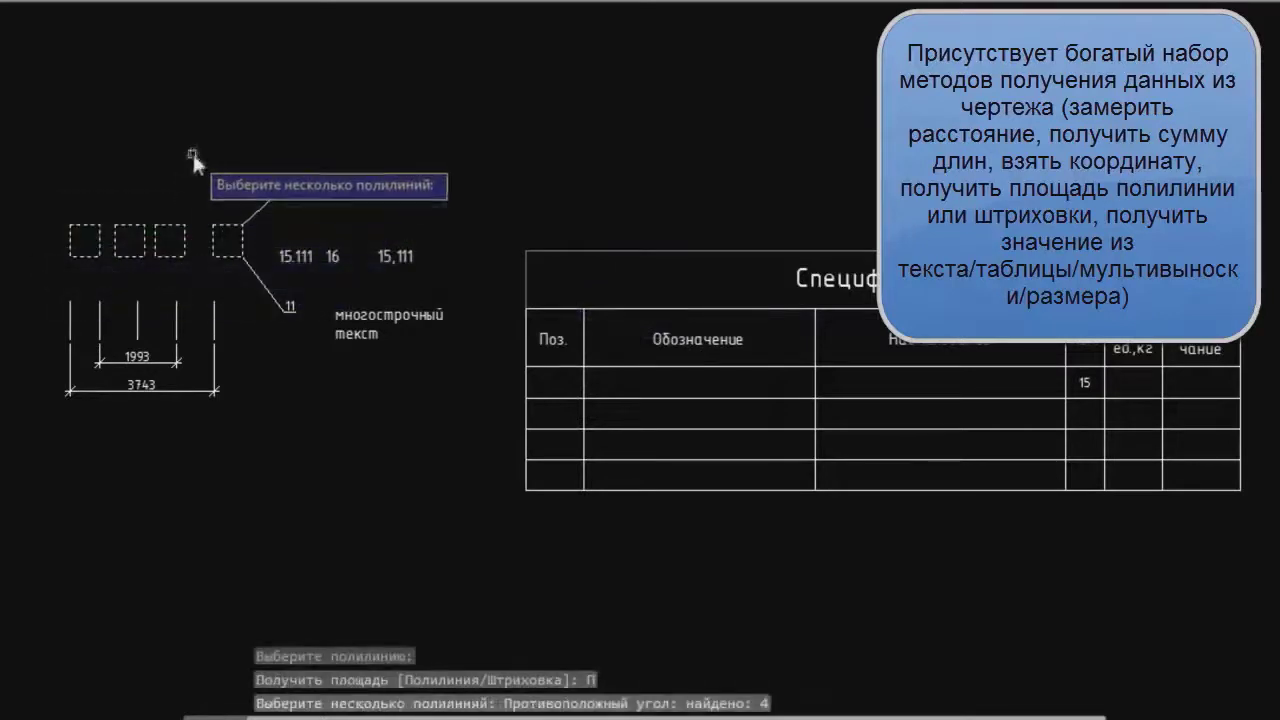
key(Return)
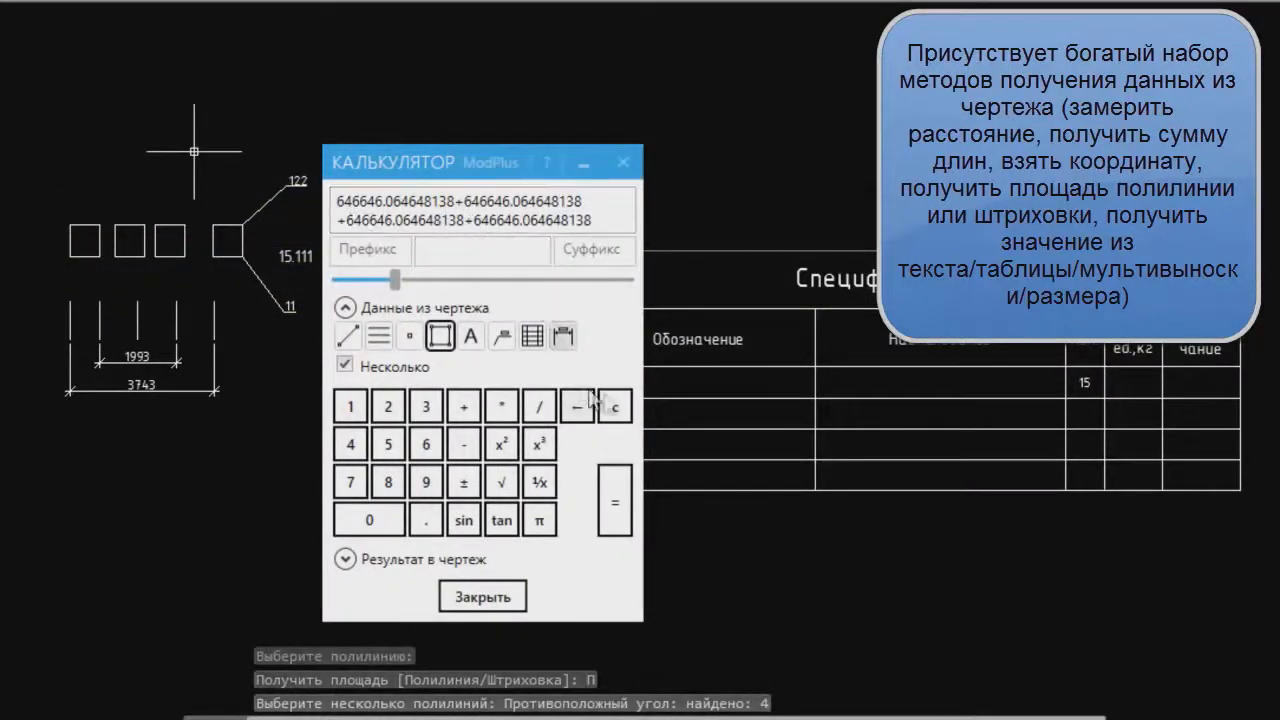
click(615, 500)
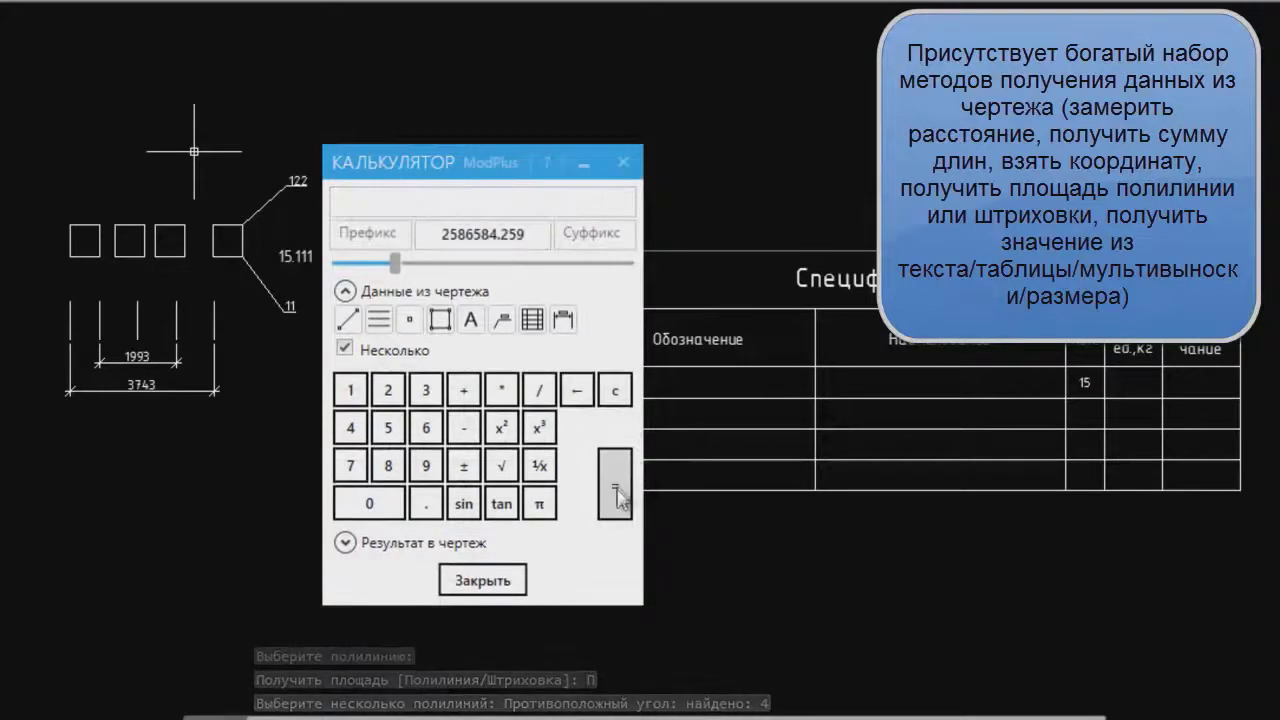
click(619, 392)
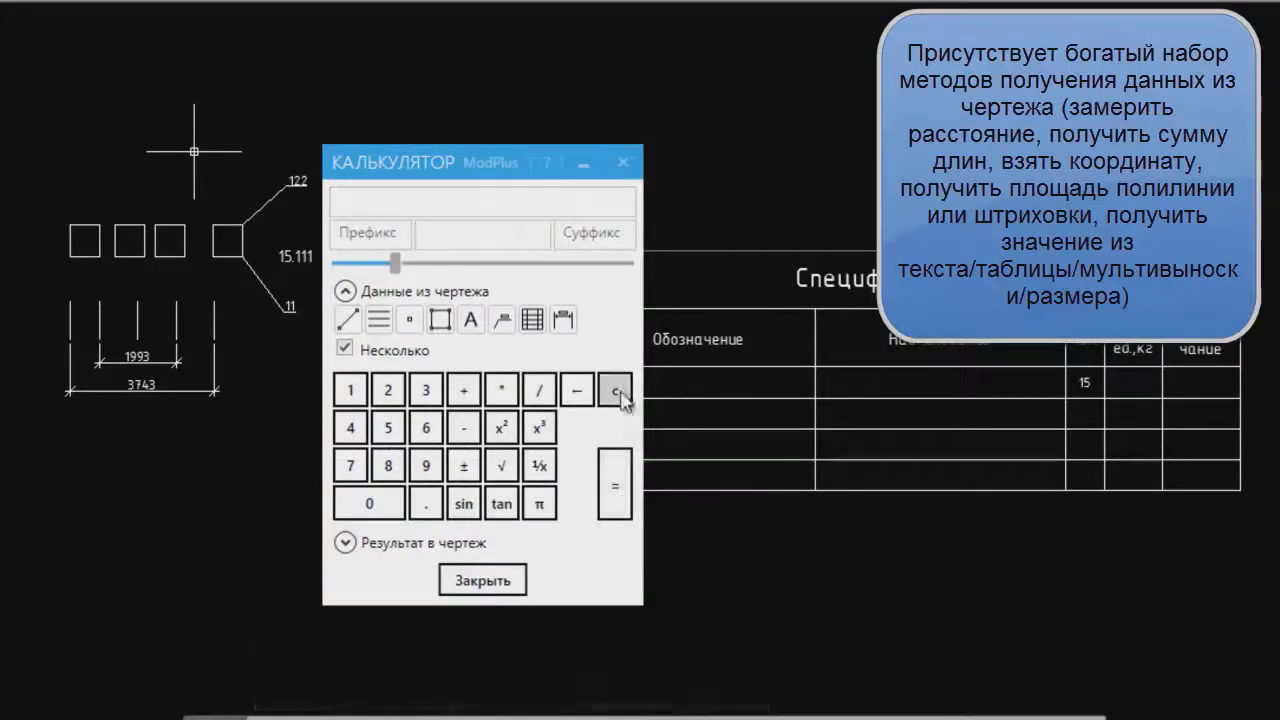
Sum the values of the three single-line texts, taking 111 from the text 15,111, and clear the calculator entry.
click(471, 322)
click(332, 258)
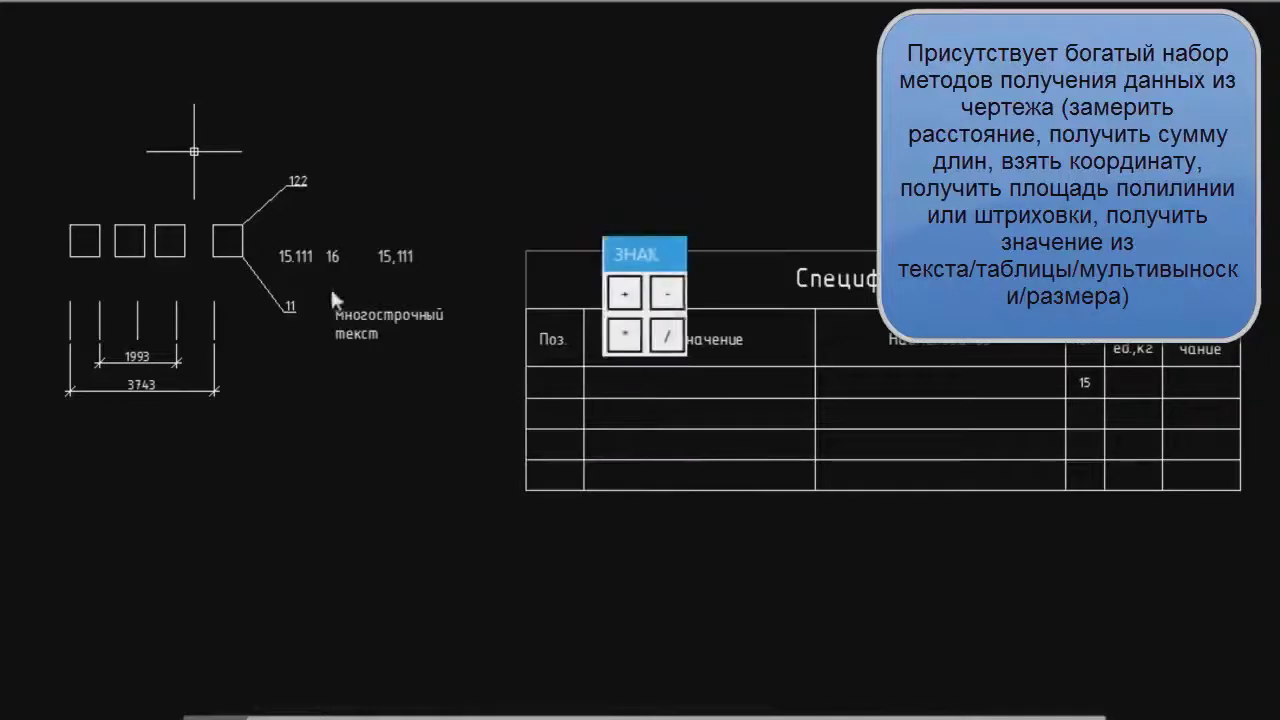
click(622, 295)
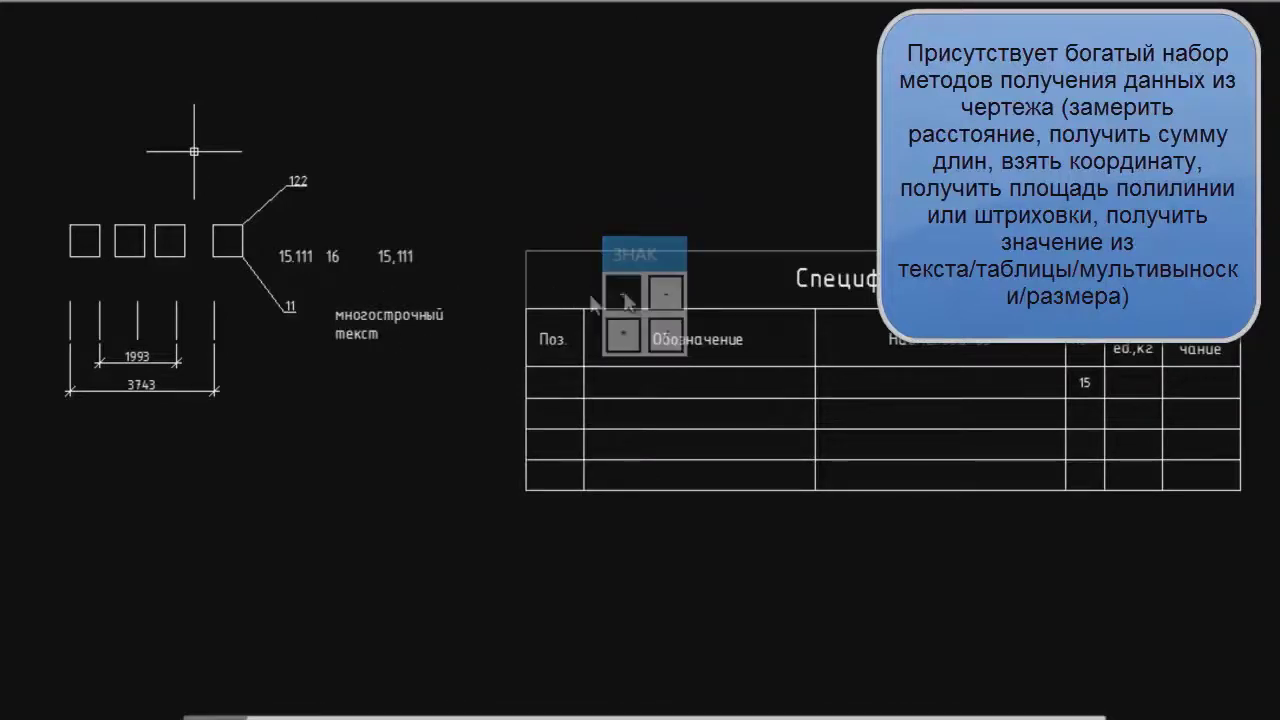
click(405, 258)
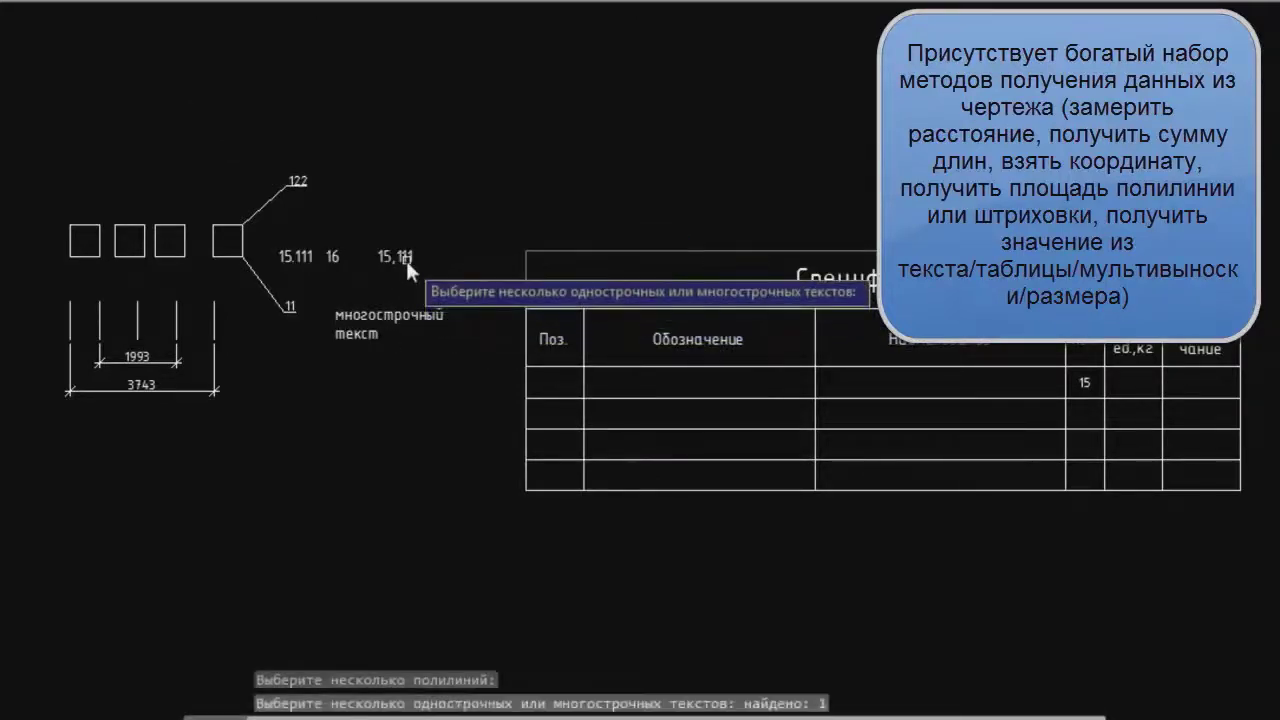
click(336, 258)
click(285, 256)
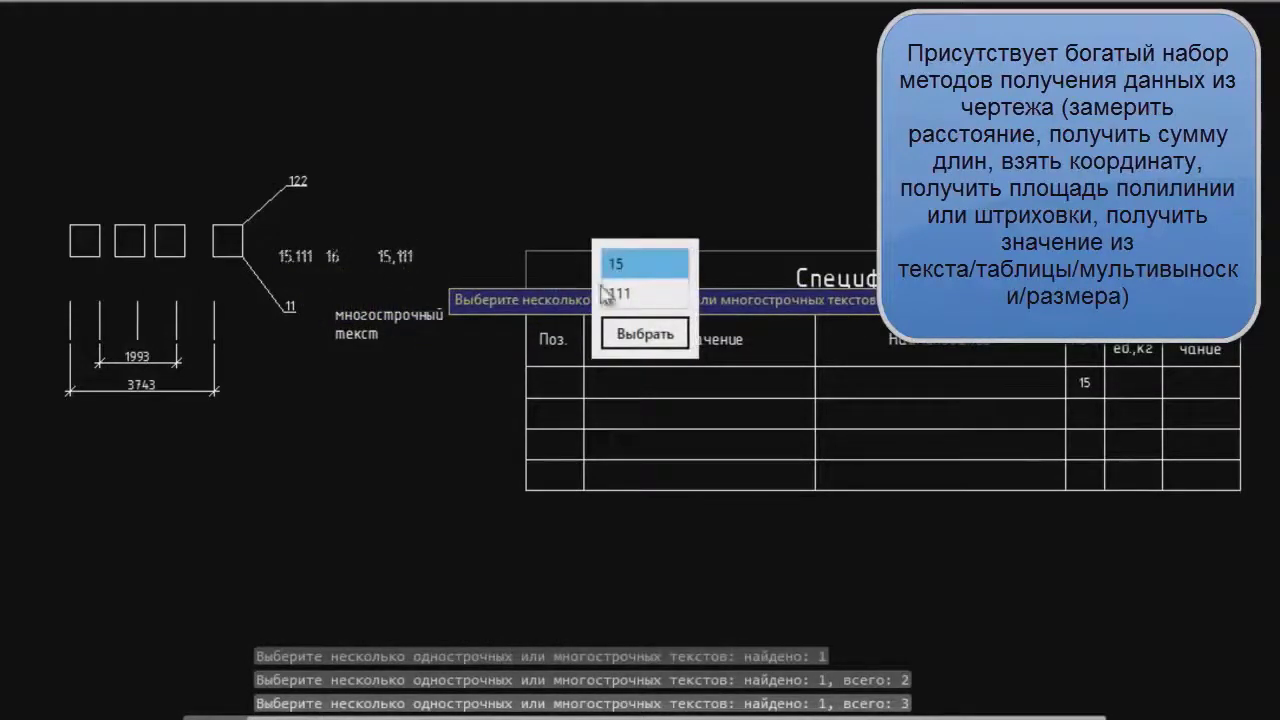
click(640, 333)
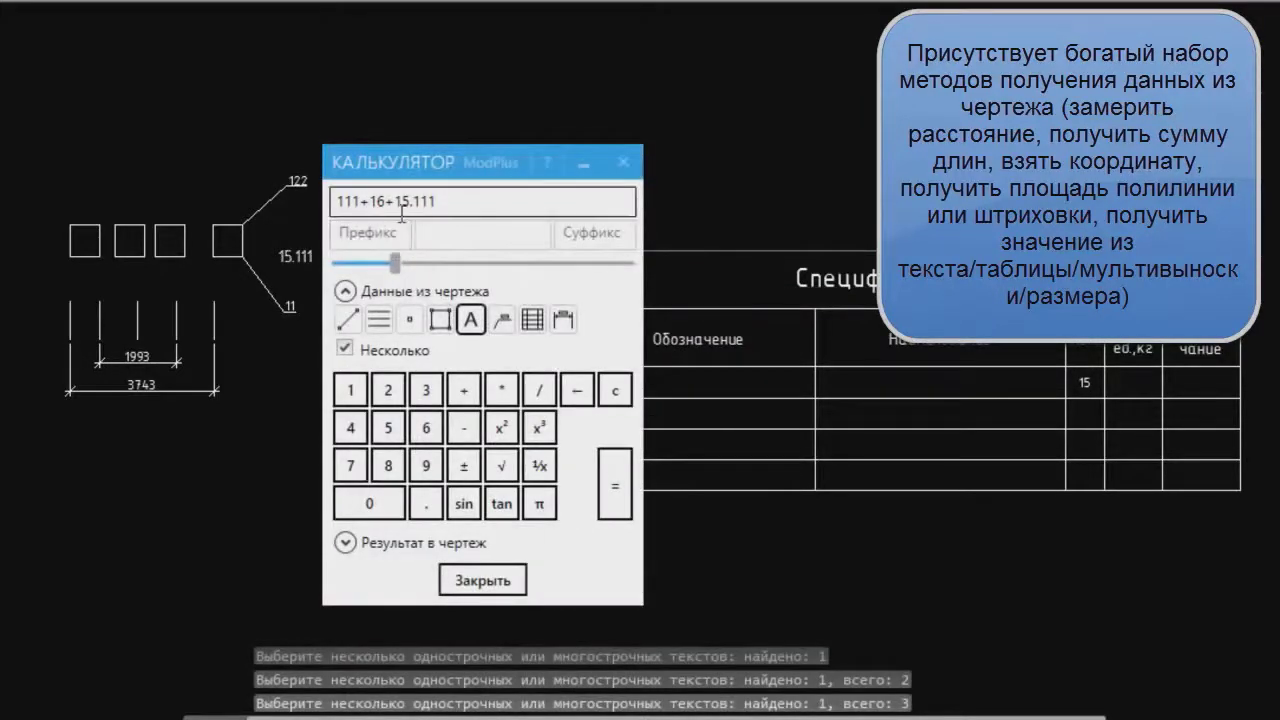
click(611, 470)
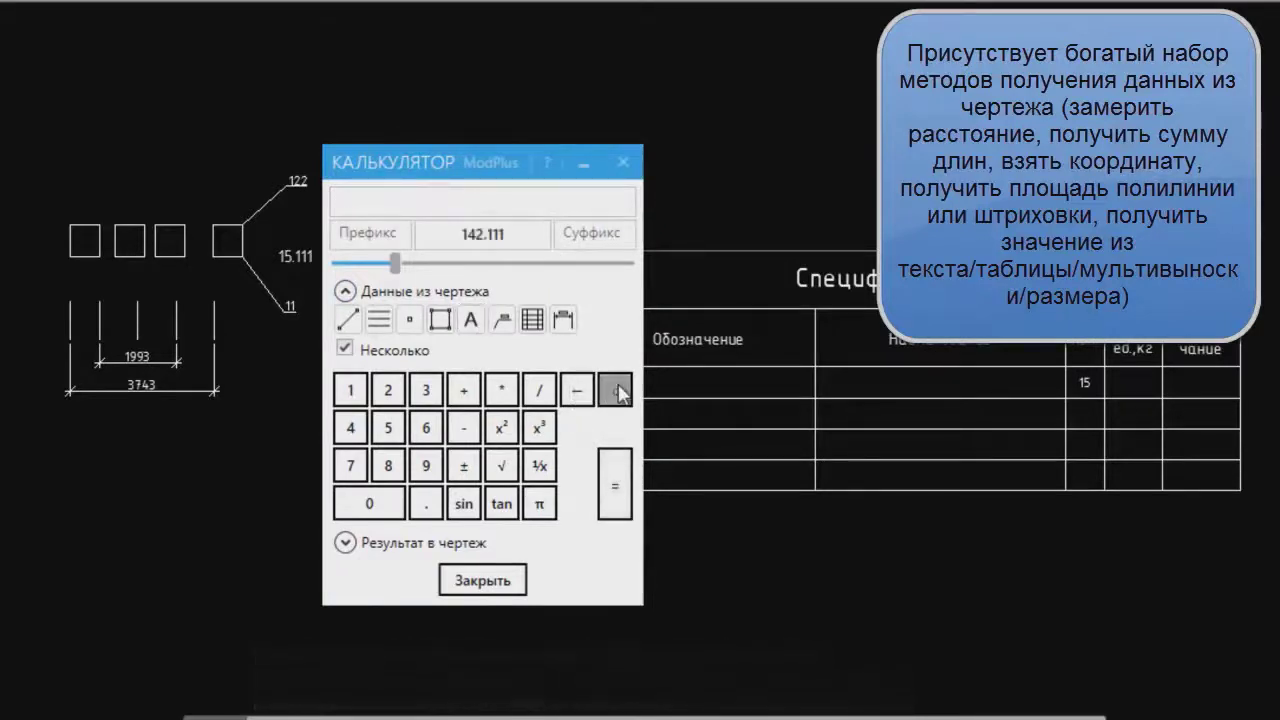
Multiply the value of the lower multileader by the filled table cell in the Кол. column, and calculate the product.
click(503, 320)
click(290, 305)
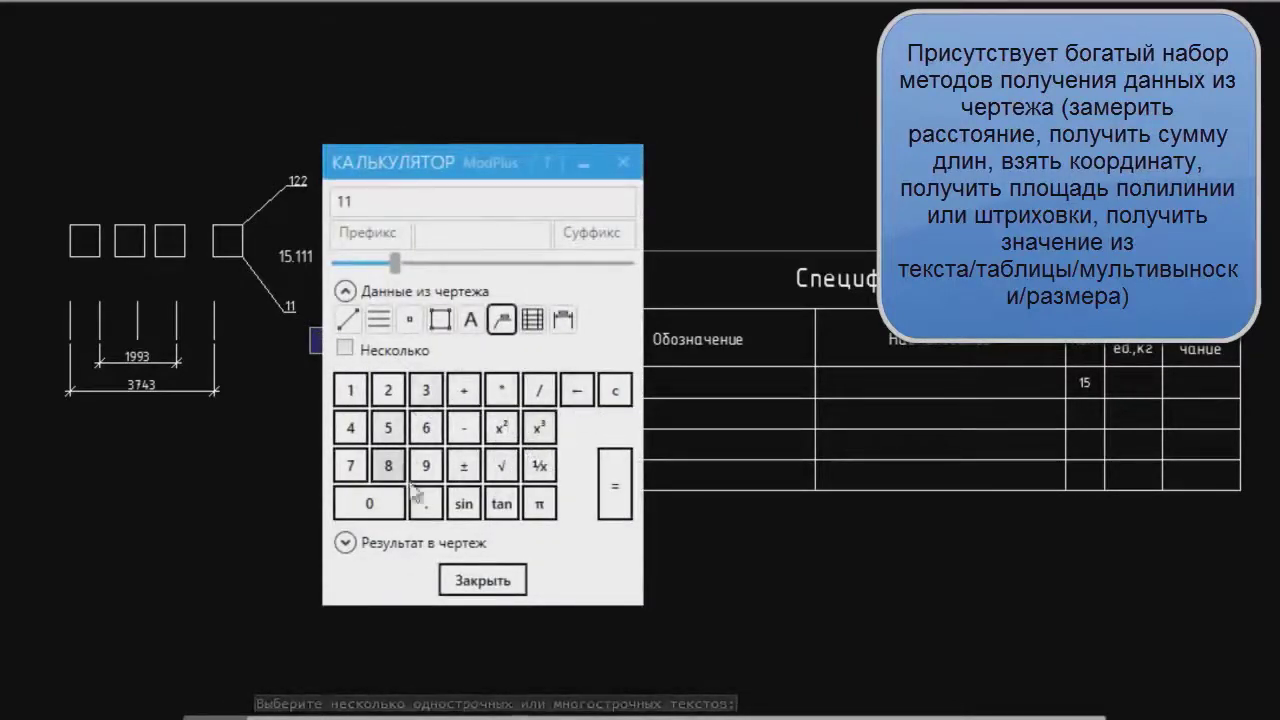
click(505, 398)
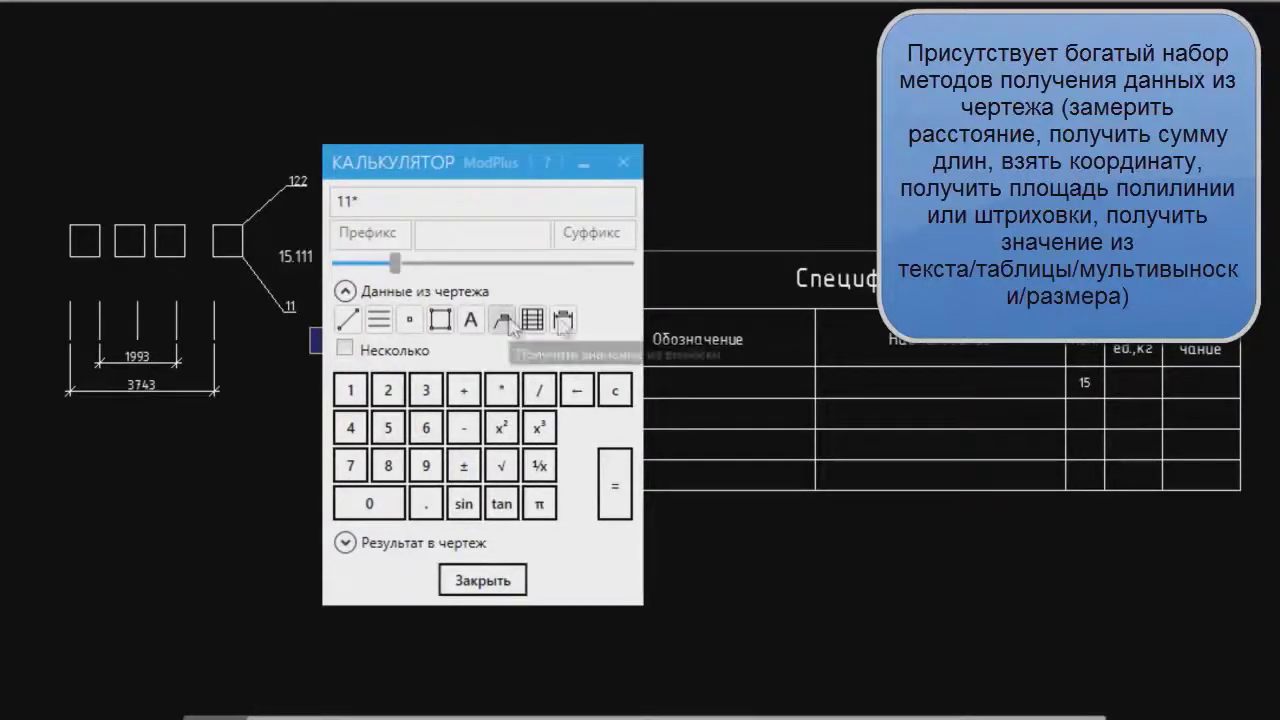
click(532, 319)
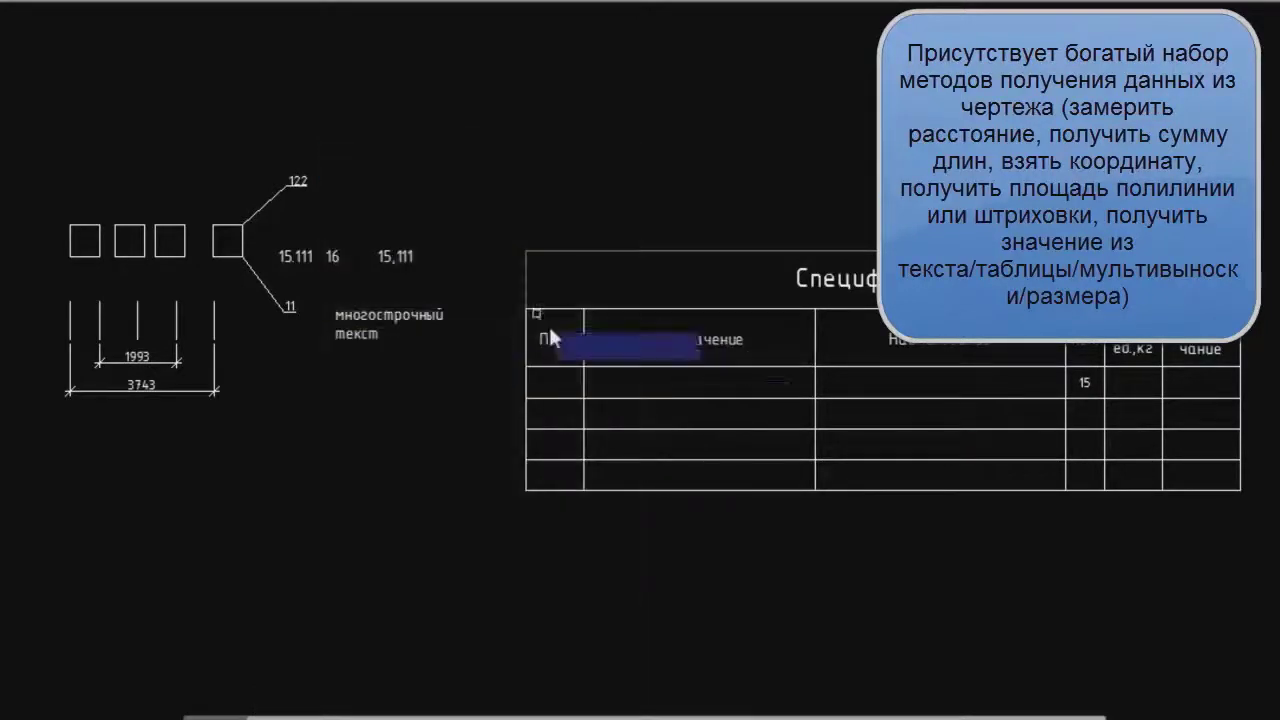
click(1079, 380)
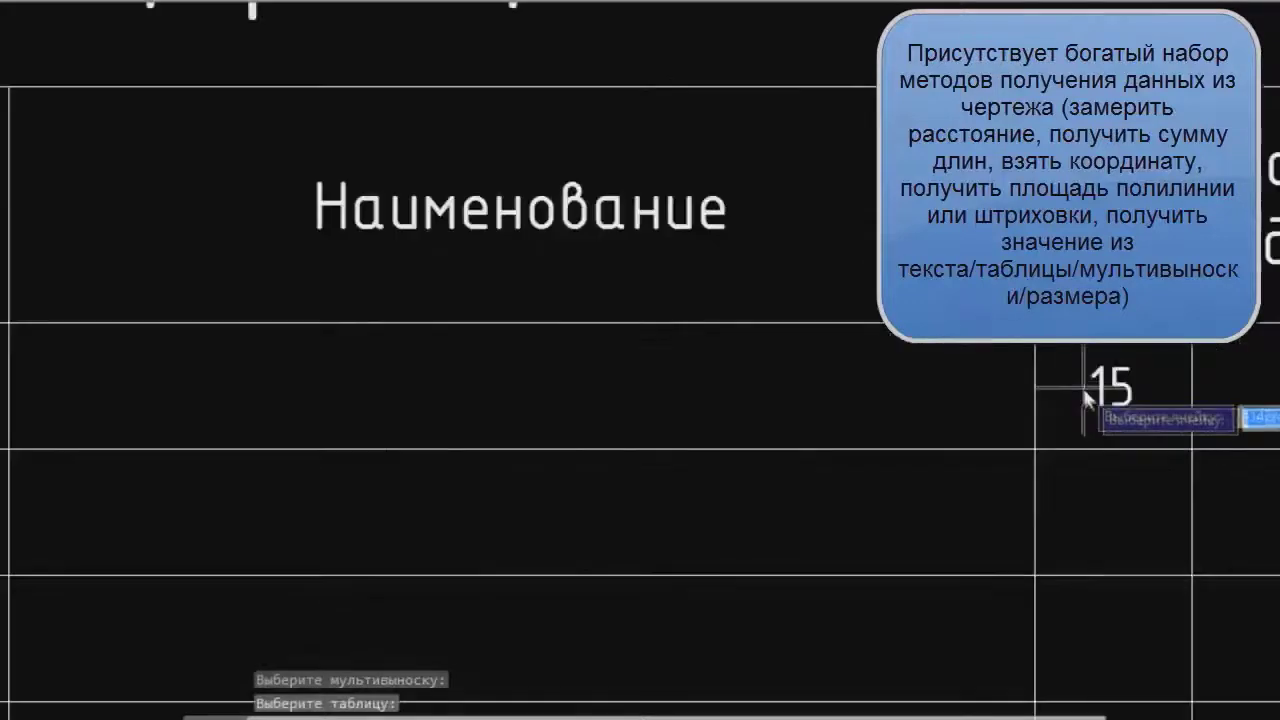
click(1081, 385)
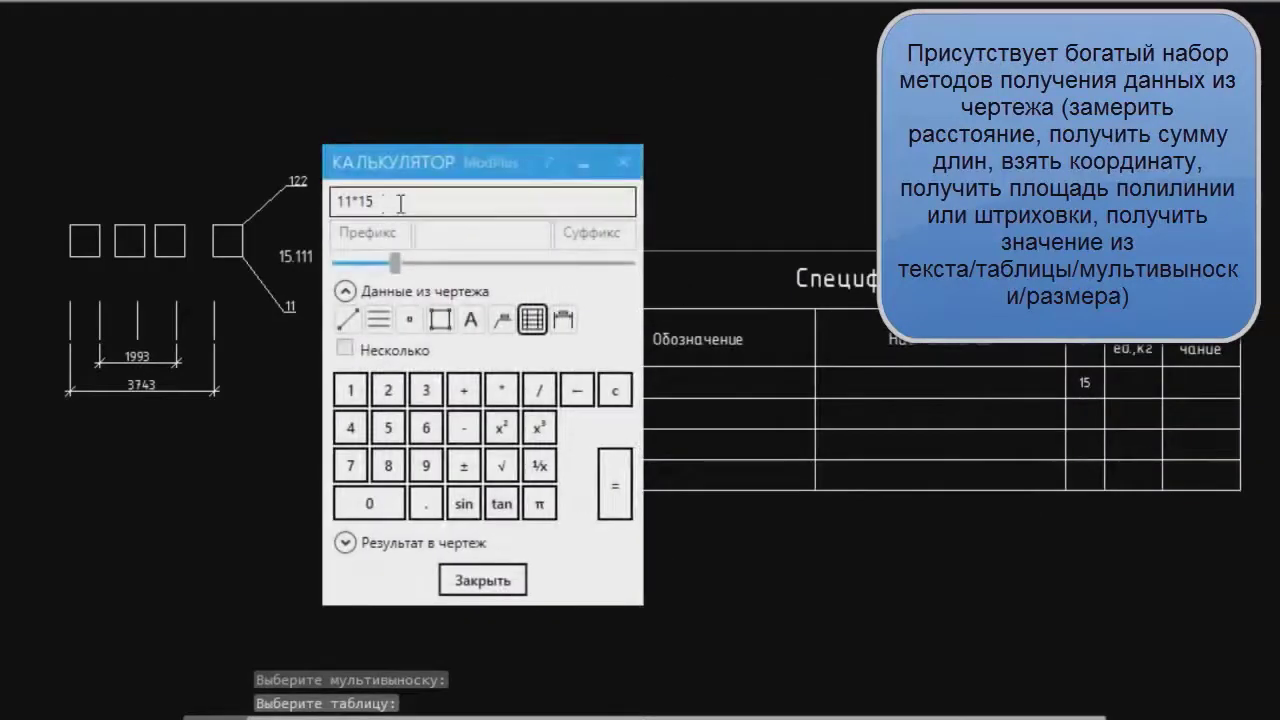
click(610, 484)
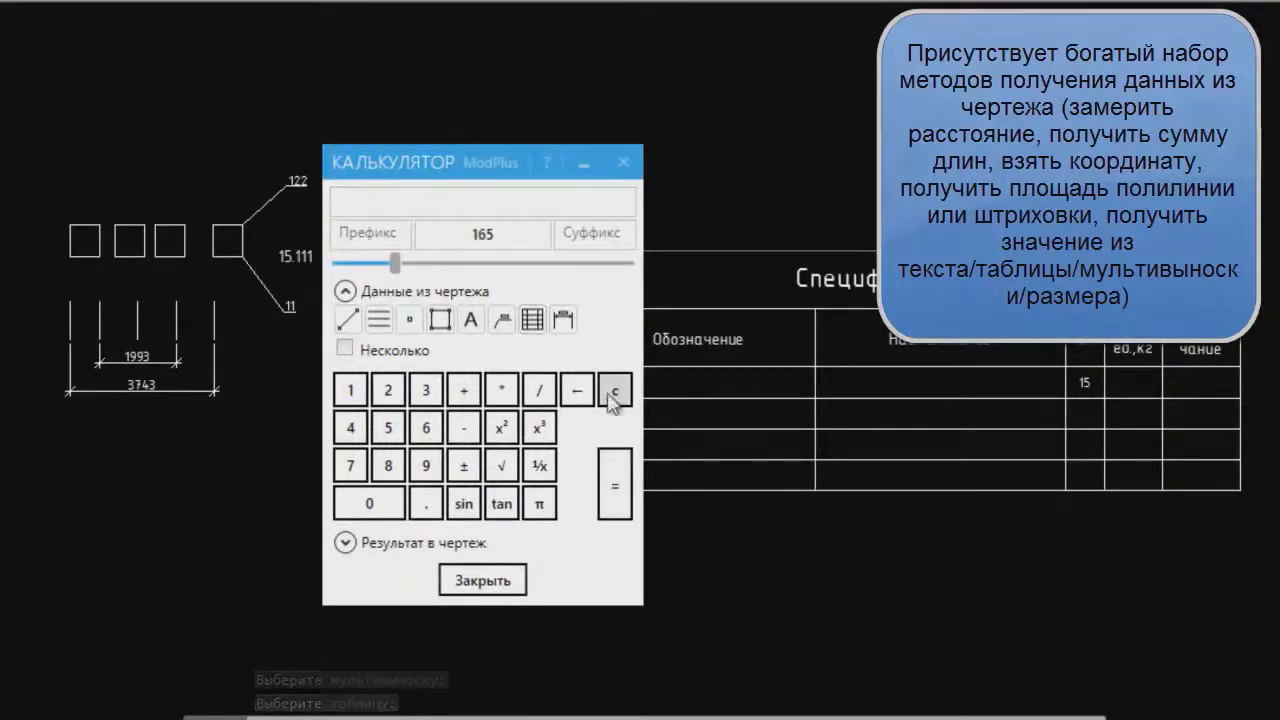
Insert the result 165 as single-line text to the right of the 3743 dimension.
click(345, 542)
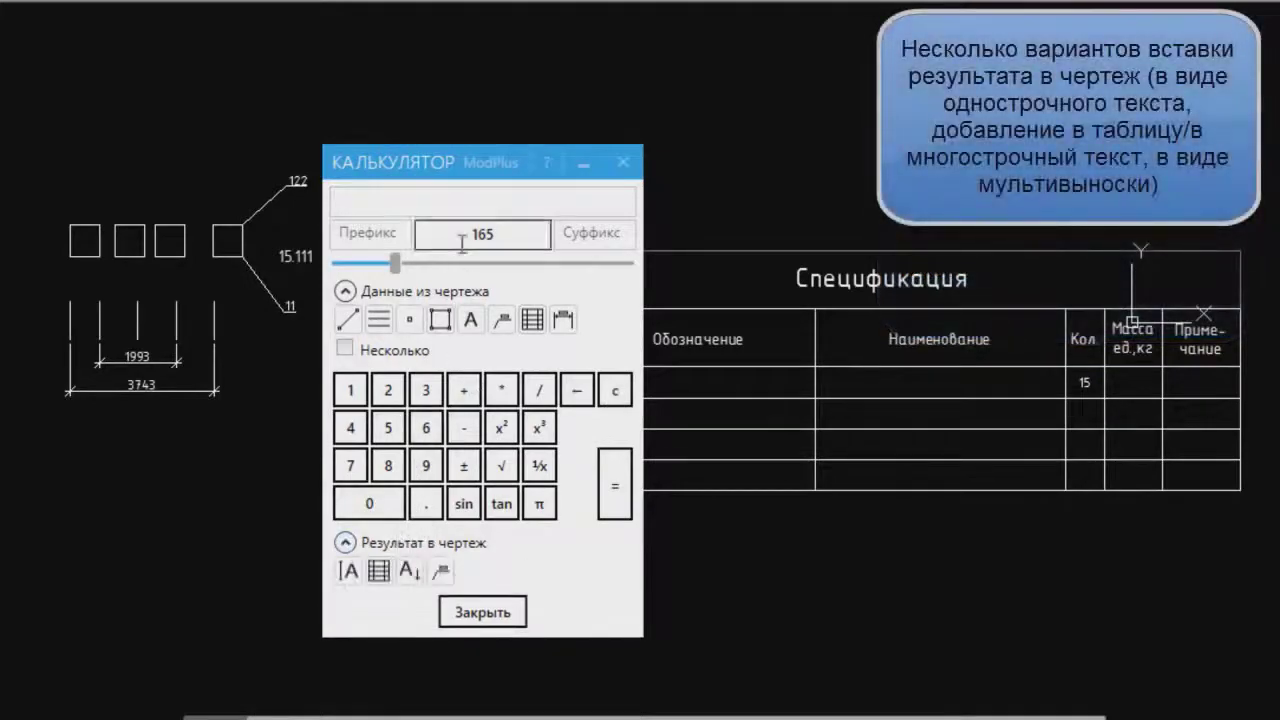
drag(431, 162, 455, 79)
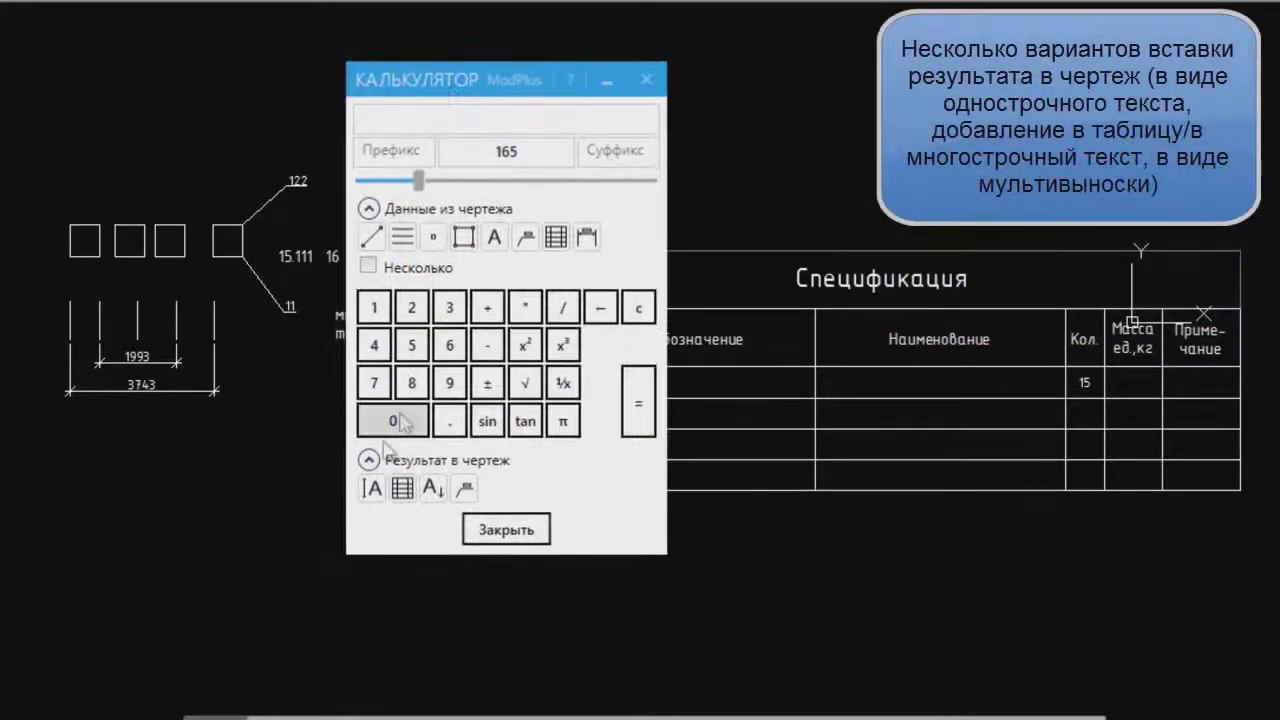
click(372, 488)
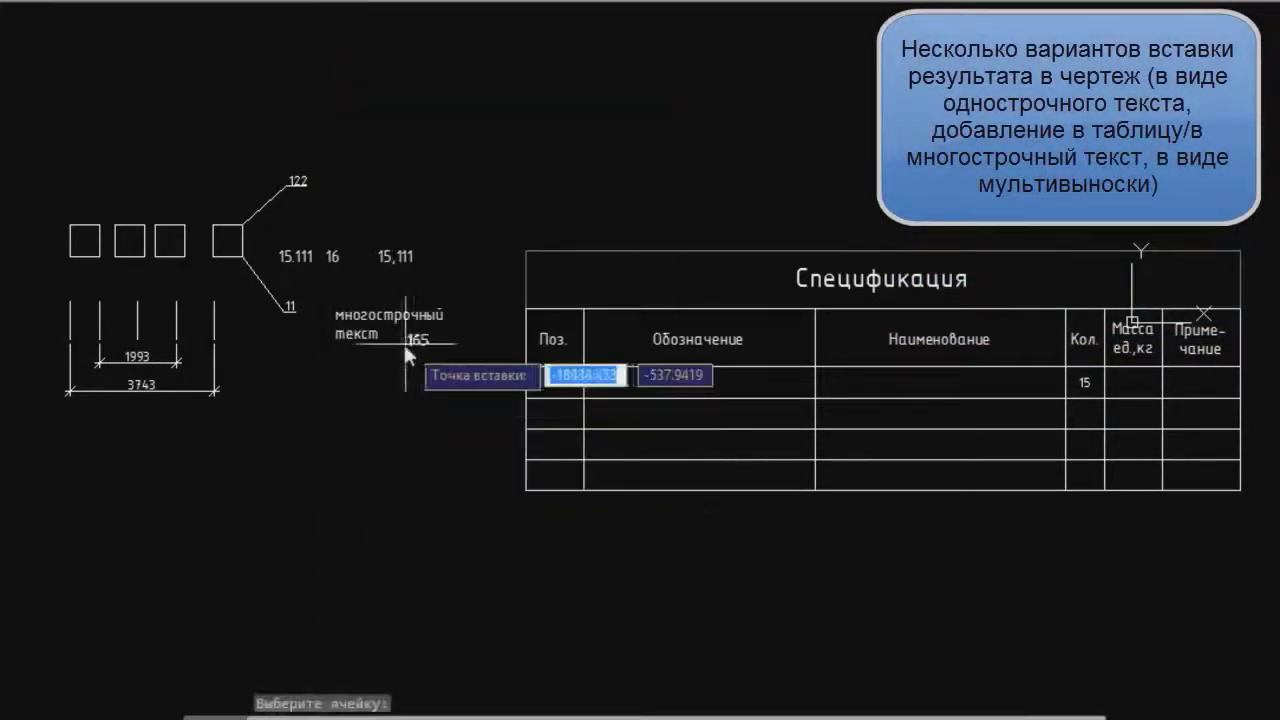
click(294, 382)
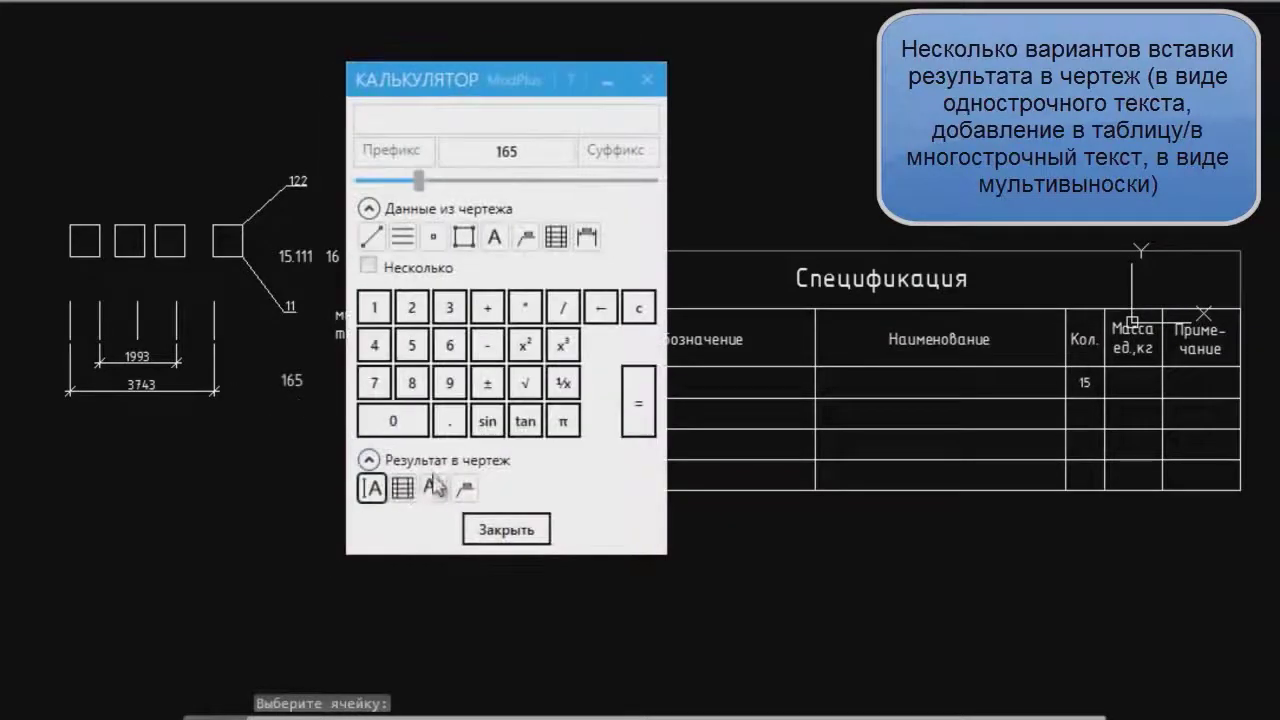
Insert the result 165 into the Кол. column cell of the specification table, directly below the cell with 15.
click(403, 489)
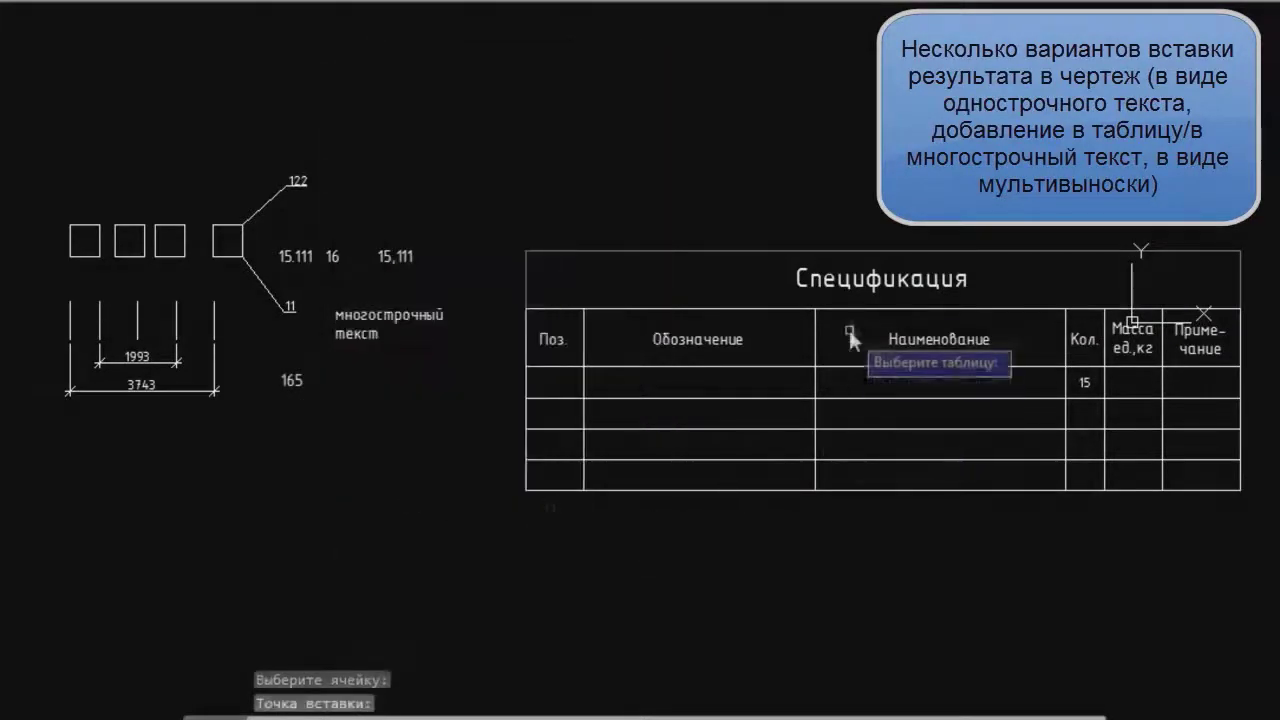
click(846, 310)
scroll(1060, 430, up, 5)
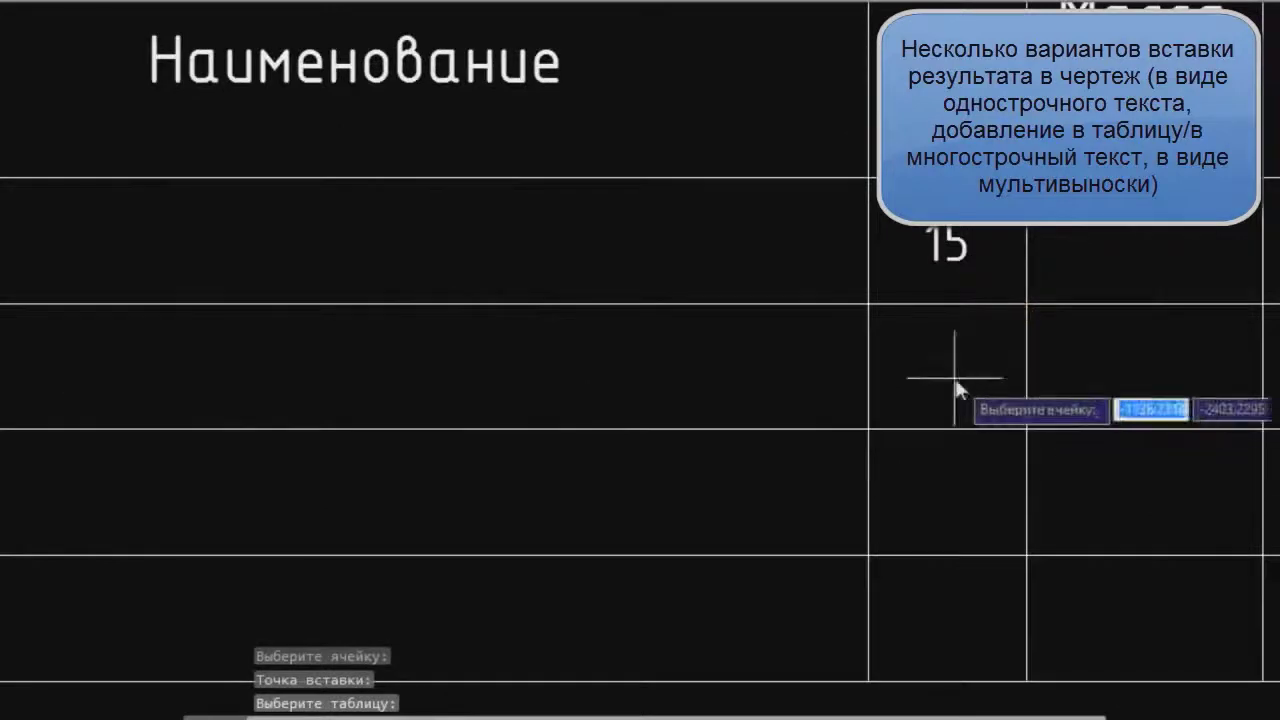
click(958, 420)
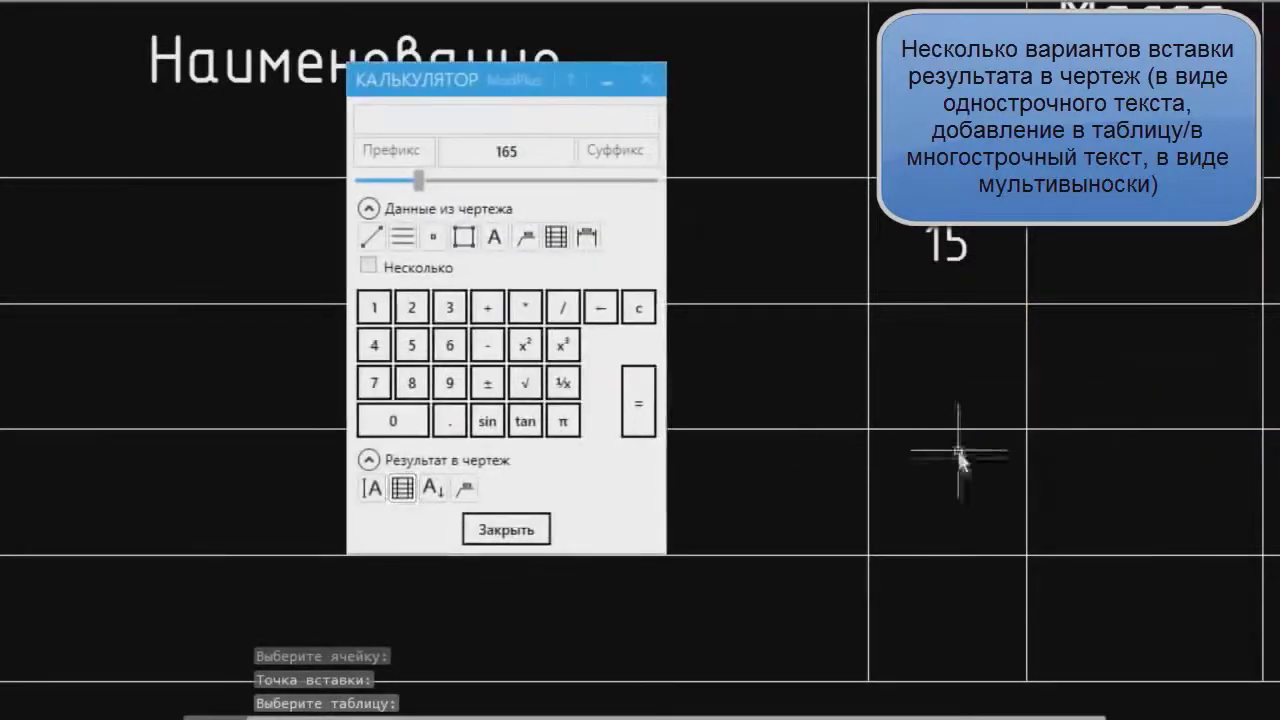
Set the text height of the table cell below 15 to 300 and clear the selection.
click(947, 385)
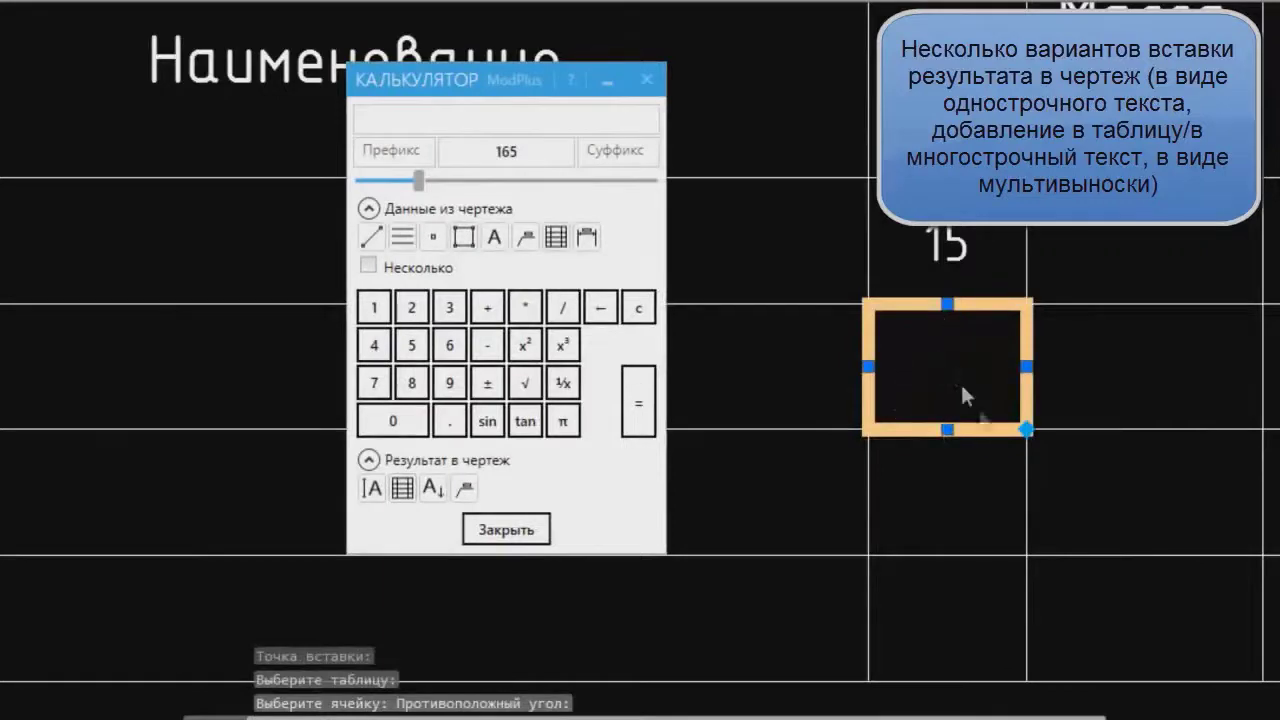
right_click(985, 422)
click(1060, 718)
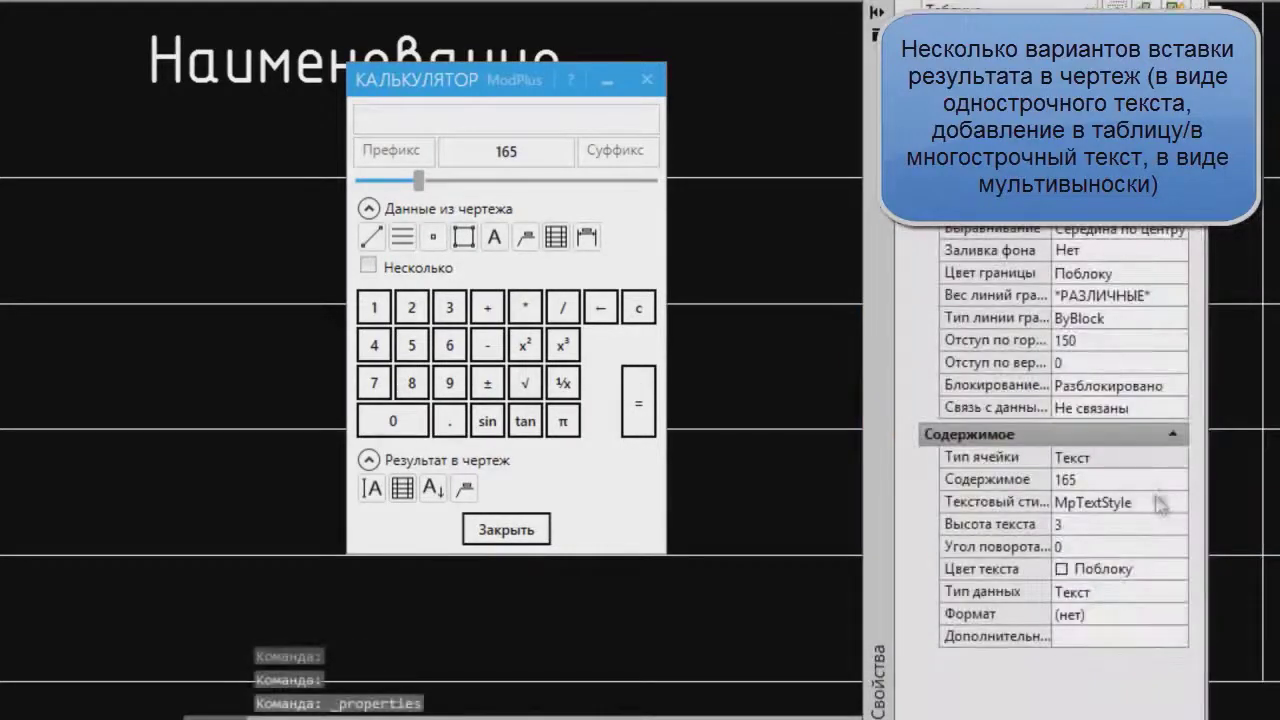
click(1110, 525)
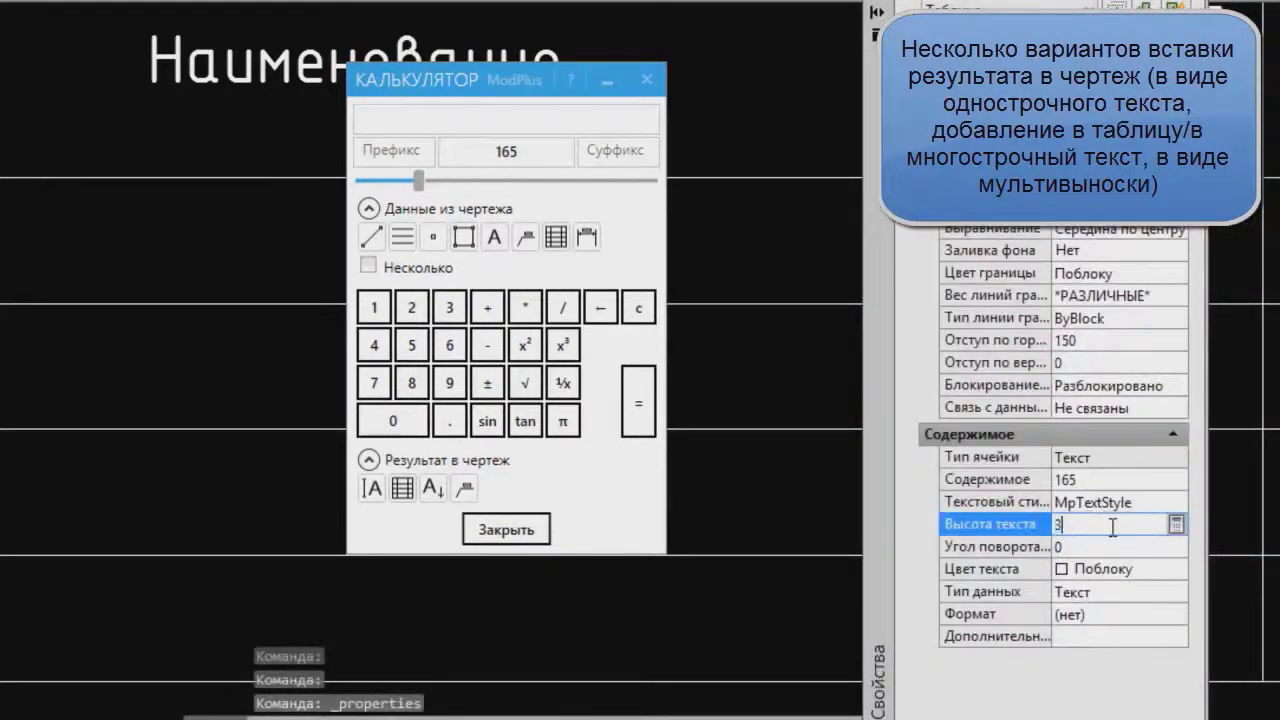
key(Return)
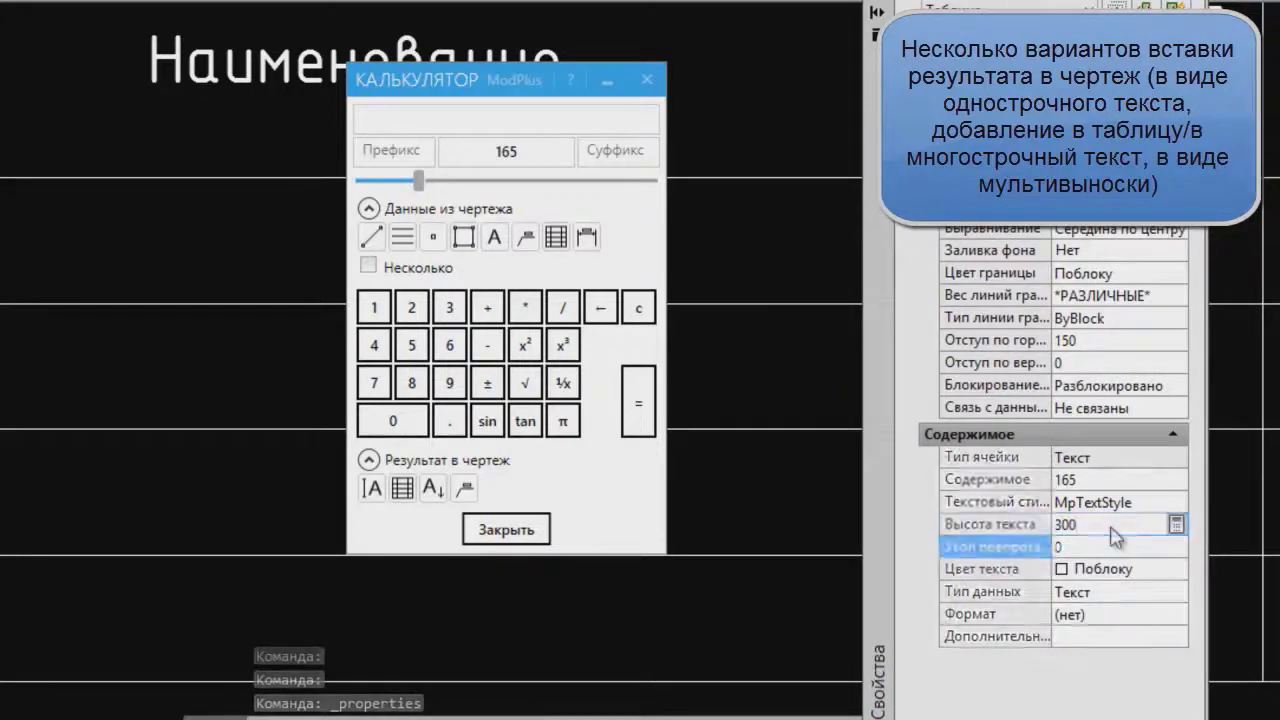
click(883, 2)
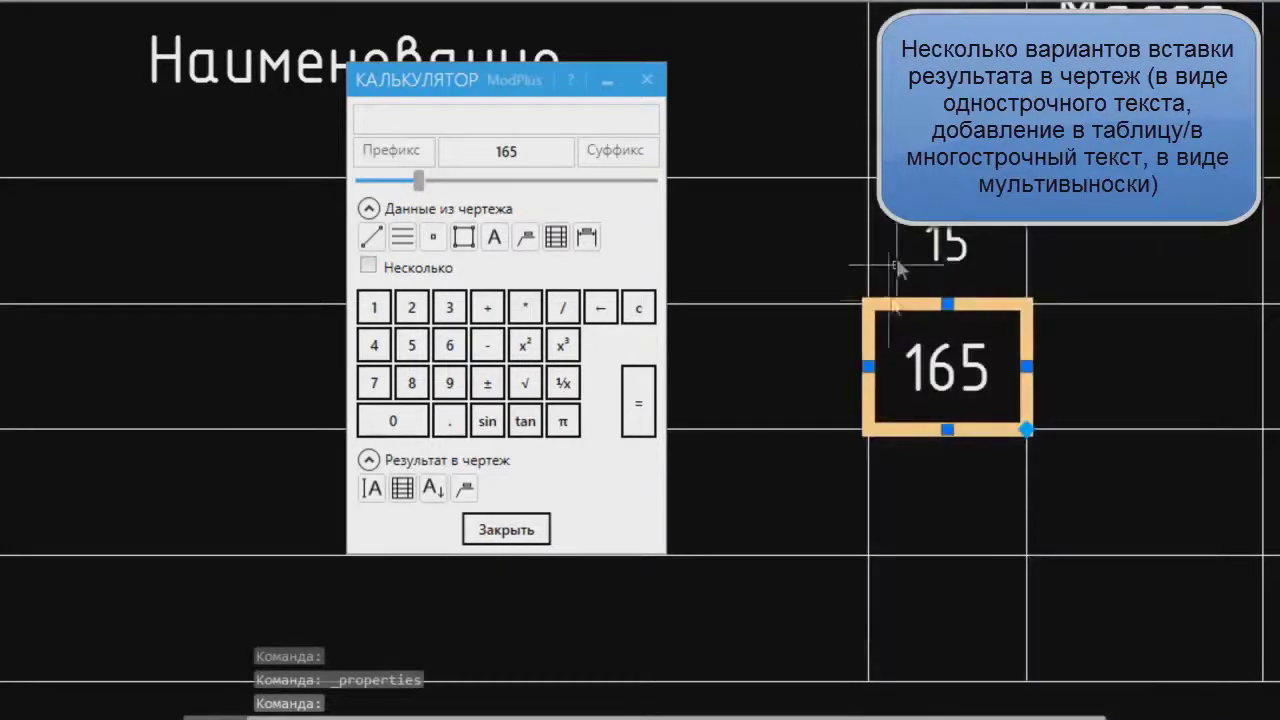
click(822, 371)
scroll(898, 434, down, 6)
scroll(904, 439, down, 4)
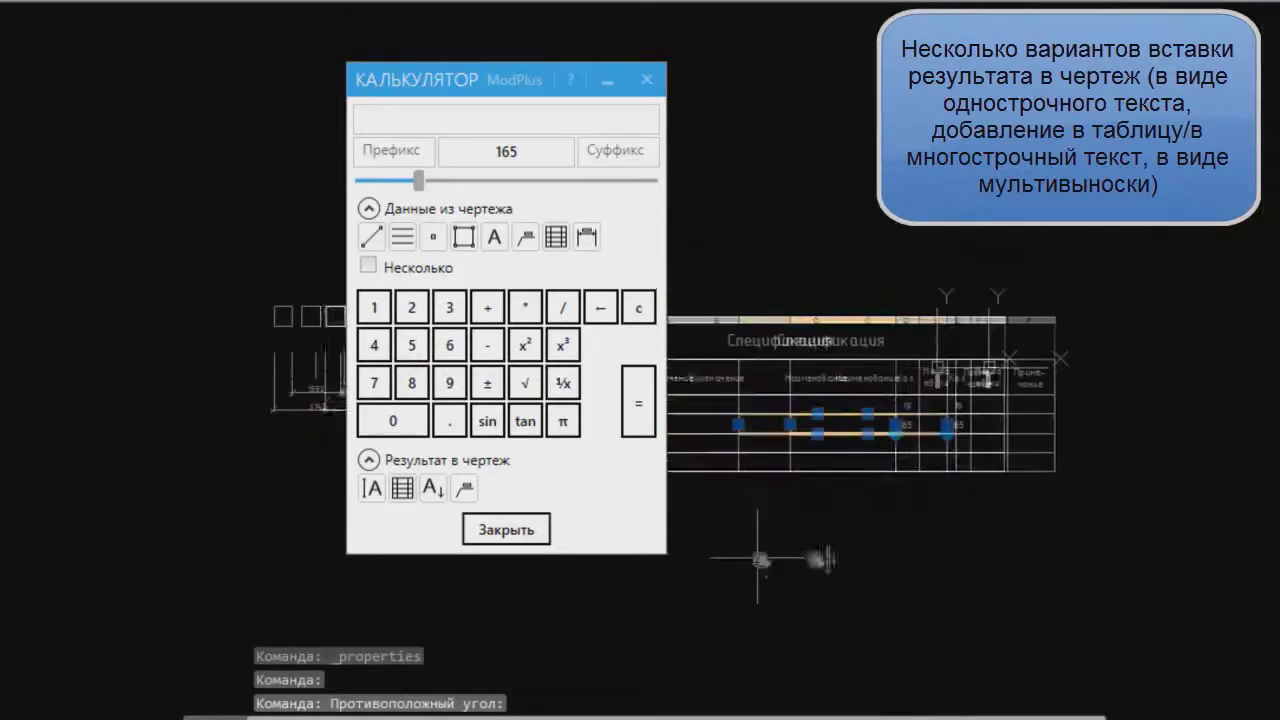
key(Escape)
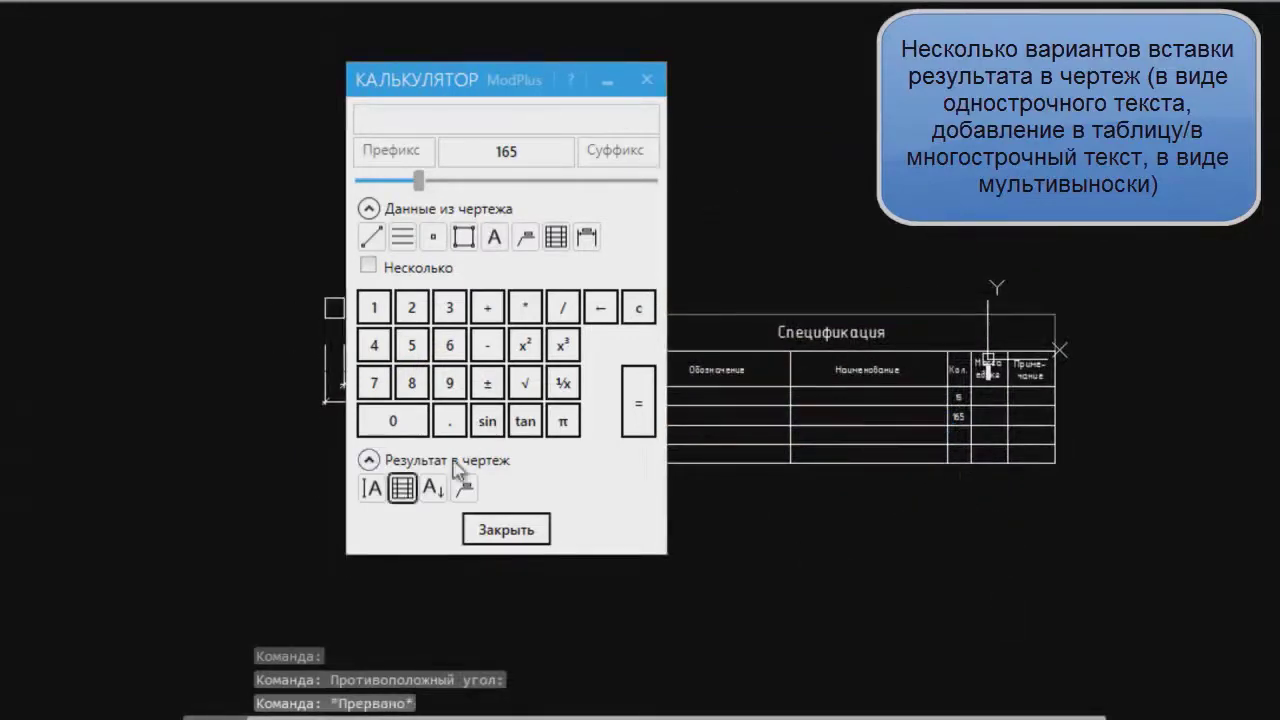
Append the result 165 to the multiline text and move the calculator clear of it.
click(437, 492)
scroll(480, 430, up, 5)
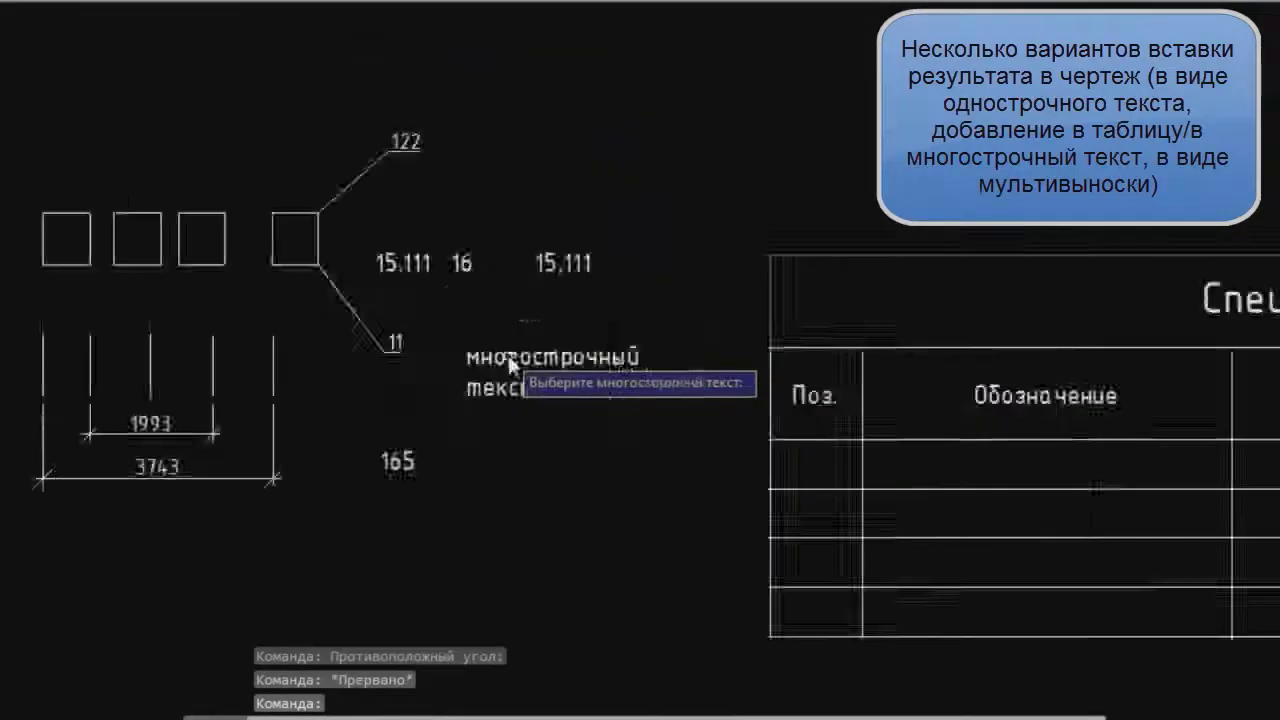
click(521, 408)
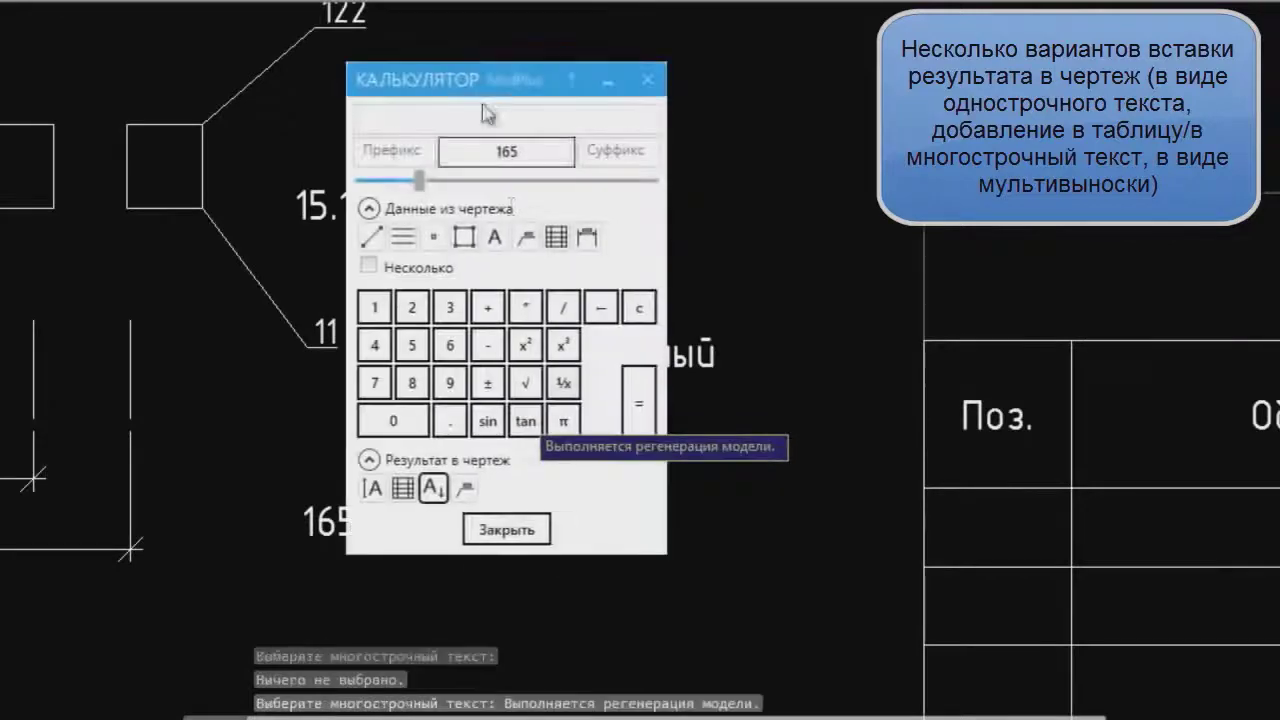
drag(463, 85, 1024, 102)
double_click(496, 451)
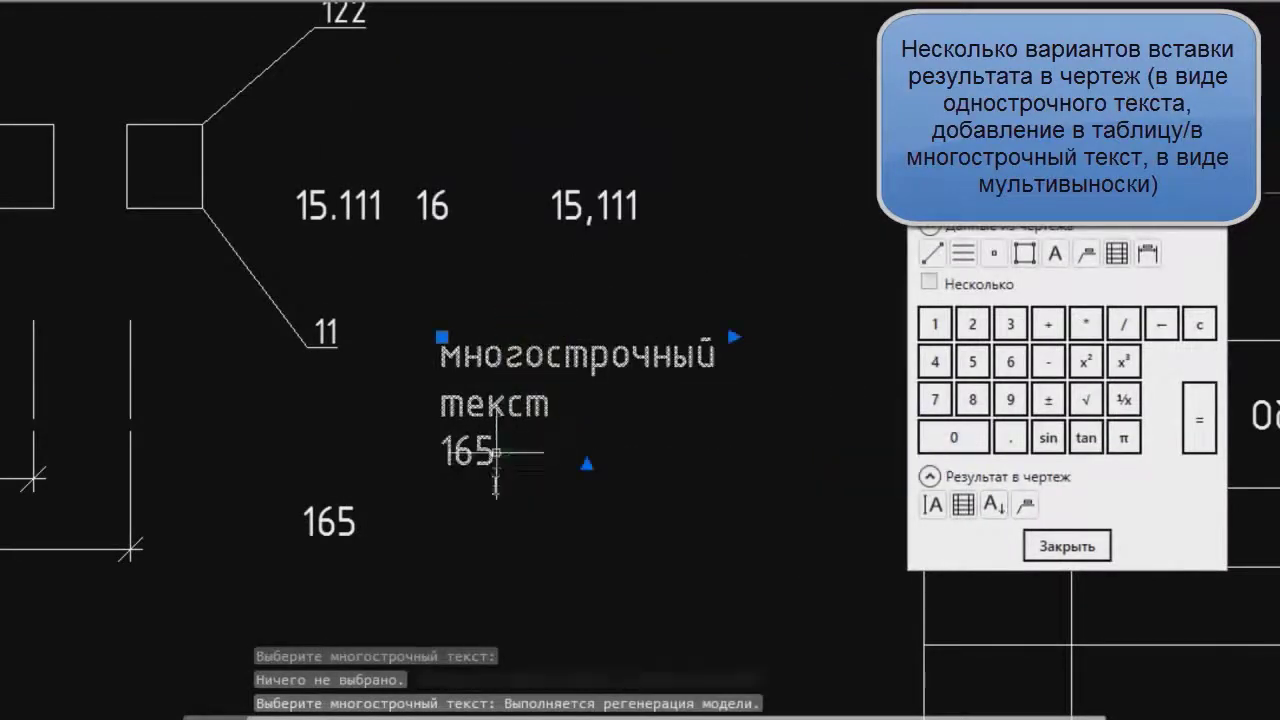
key(Escape)
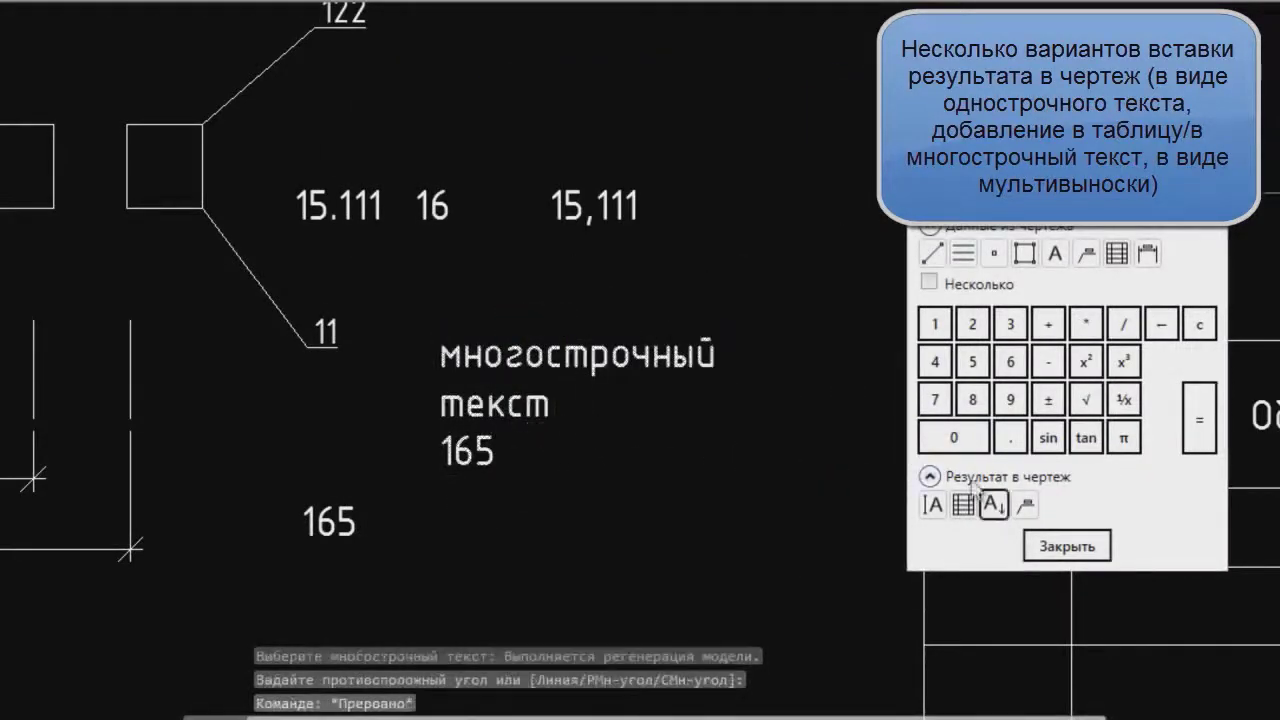
Insert the result 165 as a multileader with its landing below the multiline text.
click(1025, 506)
click(377, 427)
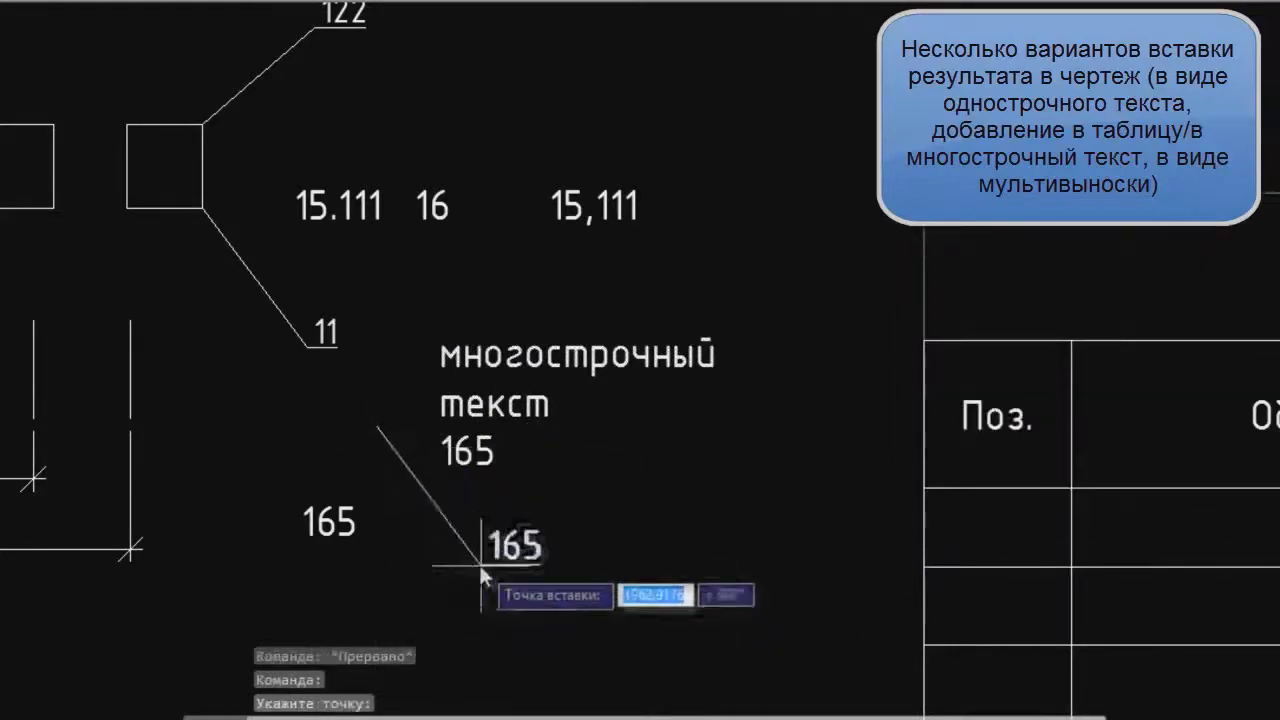
click(535, 589)
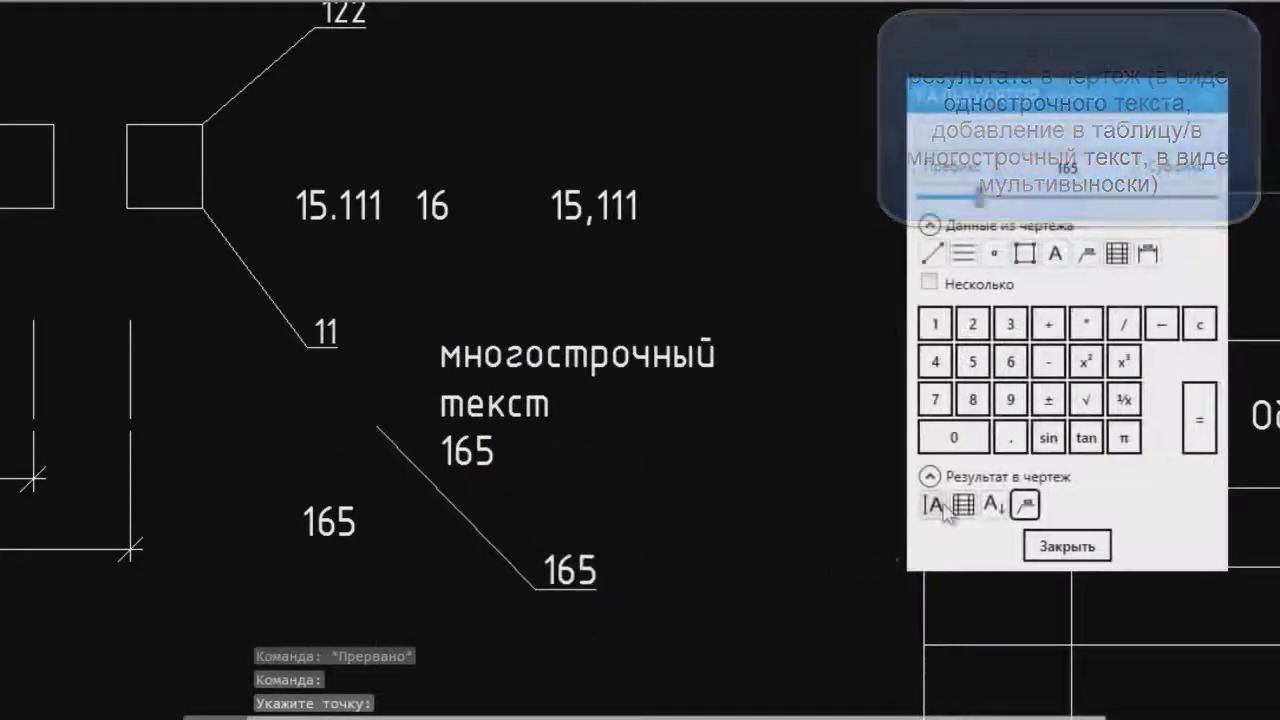
Give the result the prefix N- and the suffix _i, and insert it as a multileader beside the text 15,111.
drag(1040, 97, 628, 117)
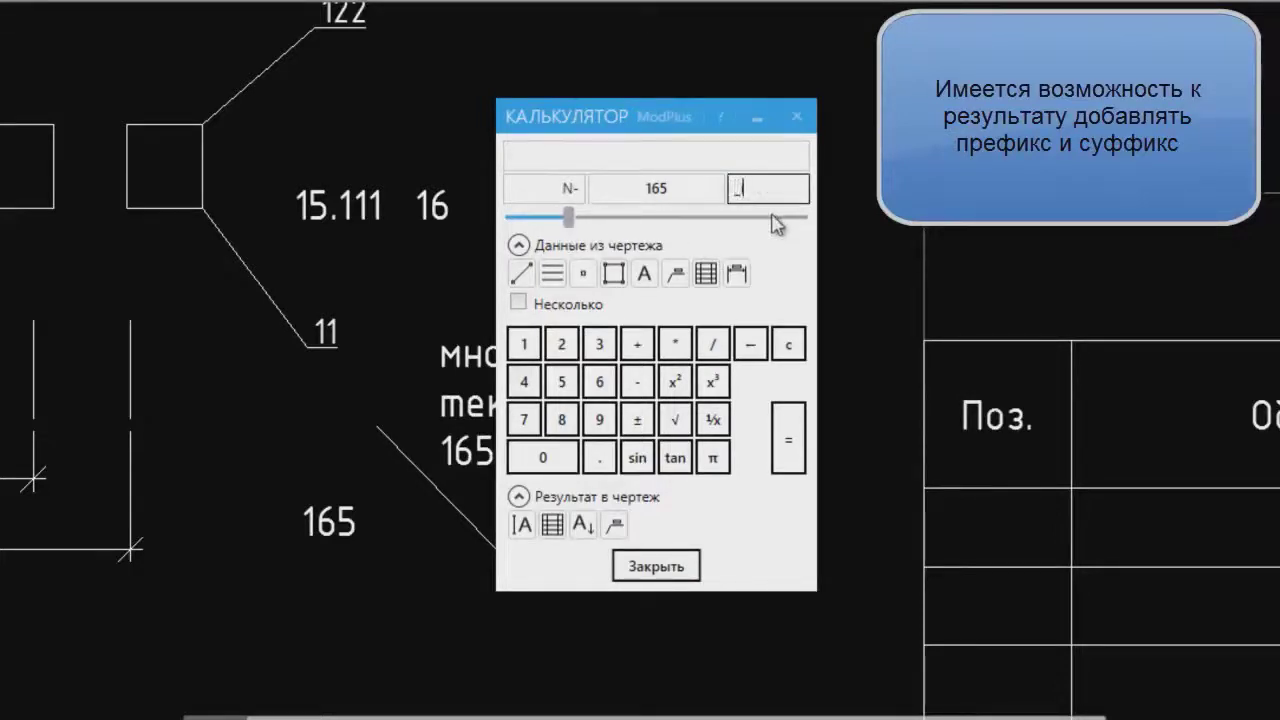
click(616, 526)
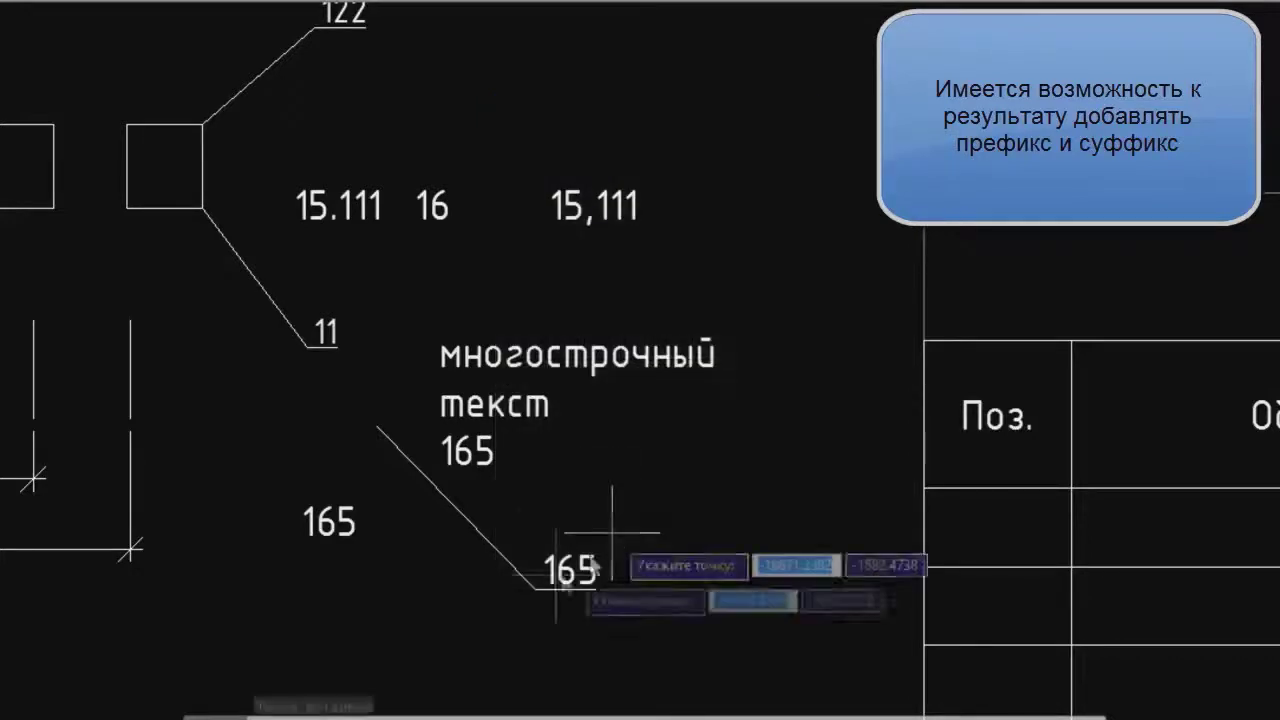
click(725, 253)
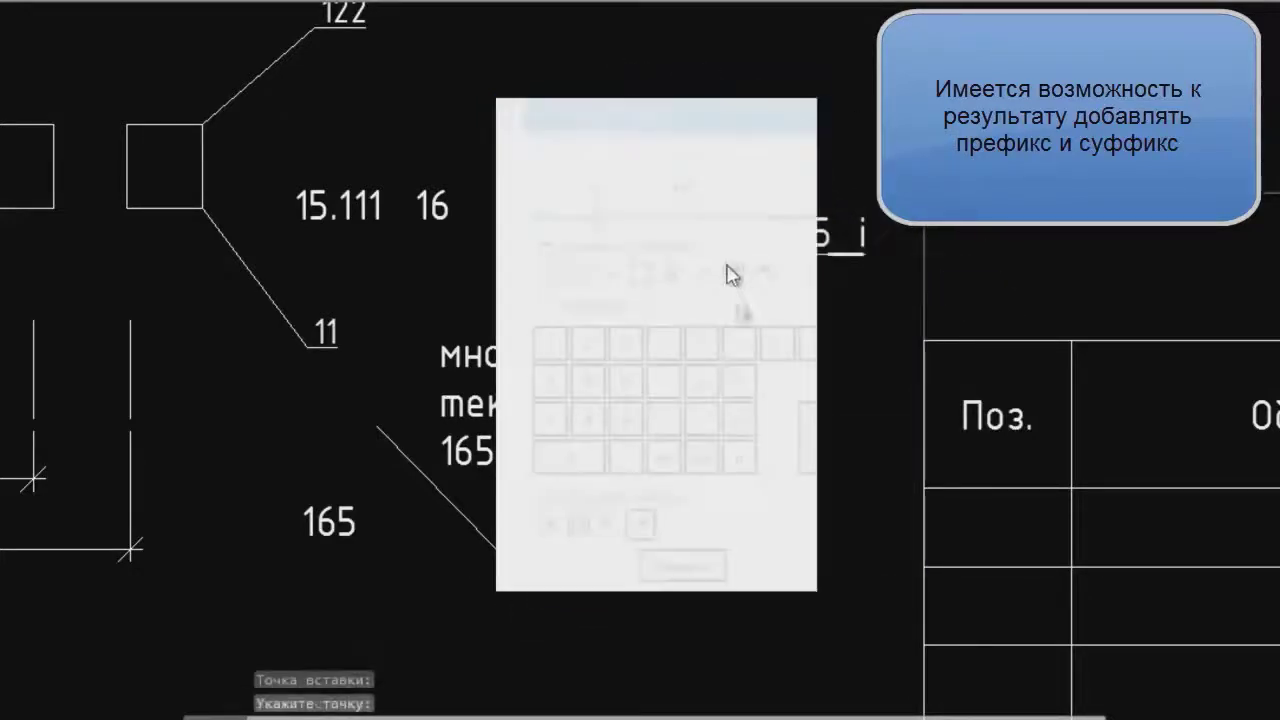
Insert the result N-165_i as single-line text below the existing single-line text 165, and close the calculator.
click(523, 523)
click(204, 608)
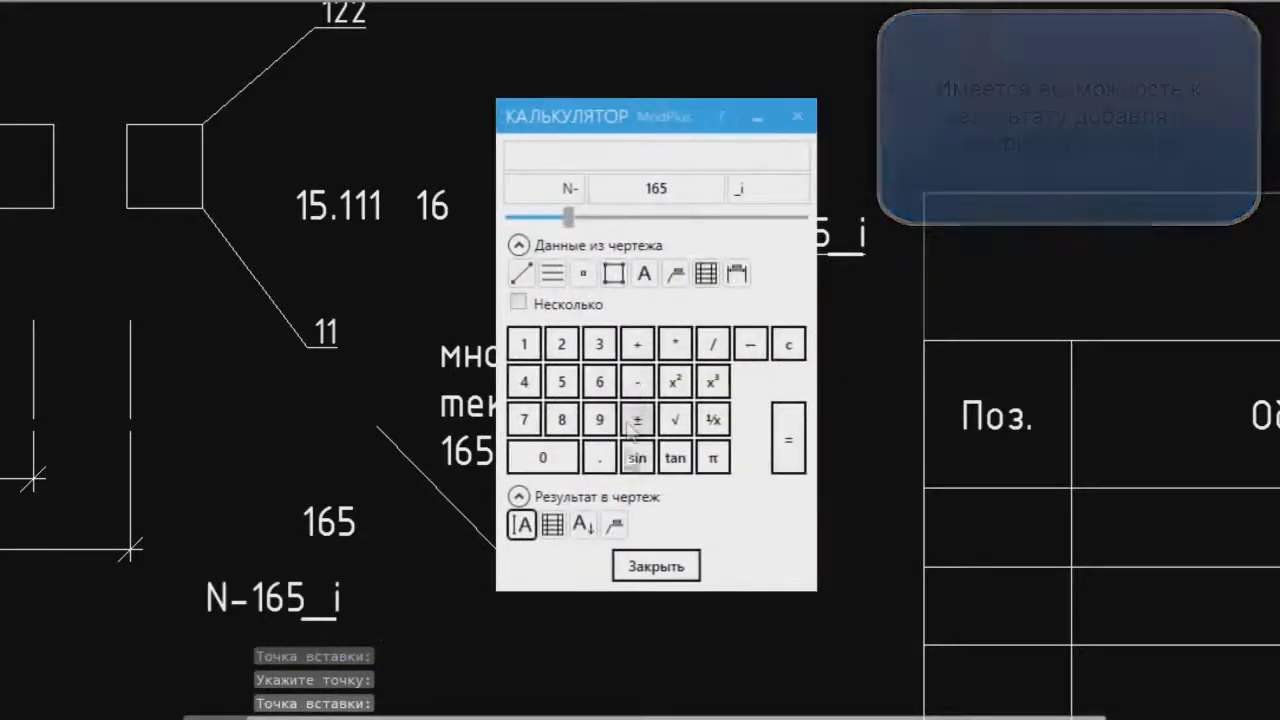
click(656, 565)
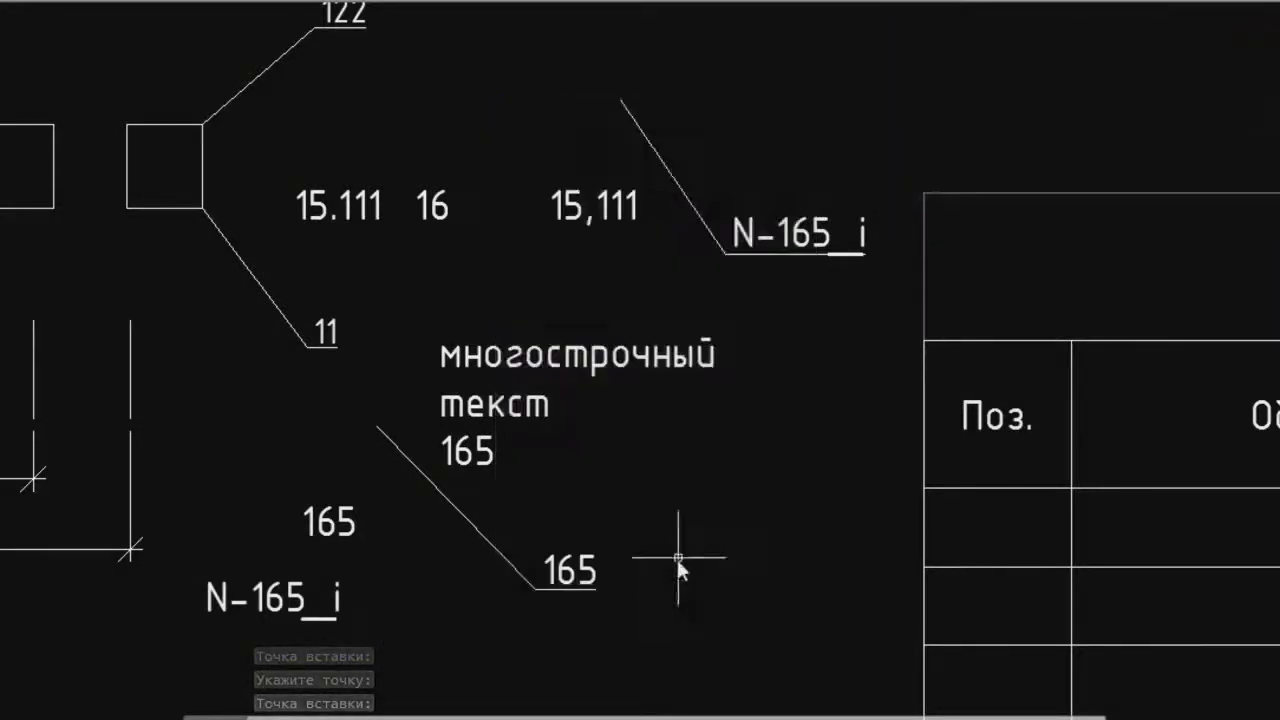